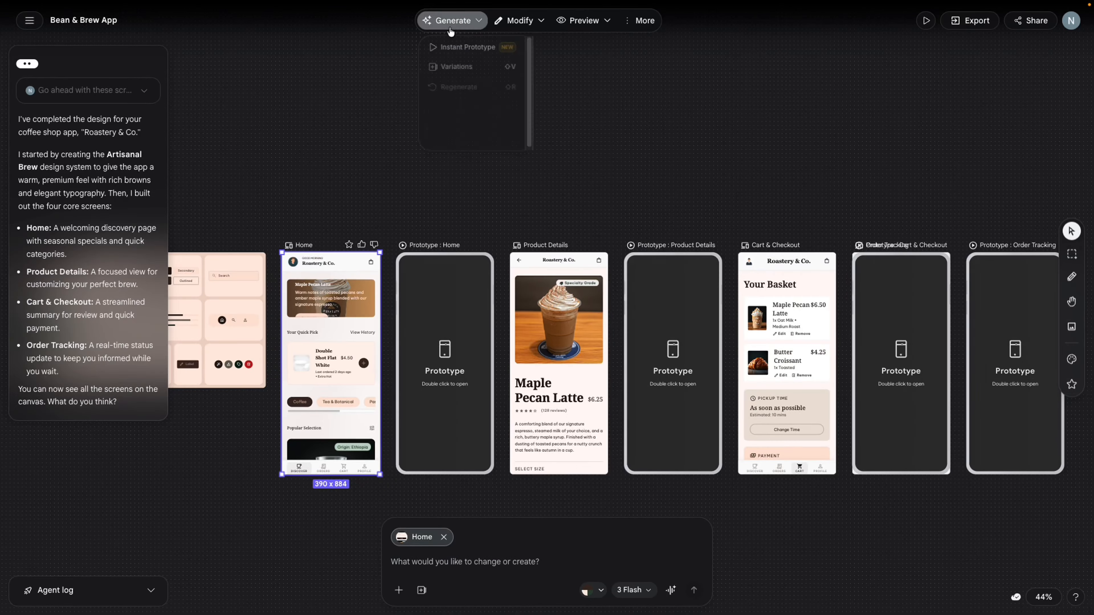
# - Open stitch.withgoogle.com in the browser, switch to full screen, and launch the Stitch app with Try now
pyautogui.click(449, 51)
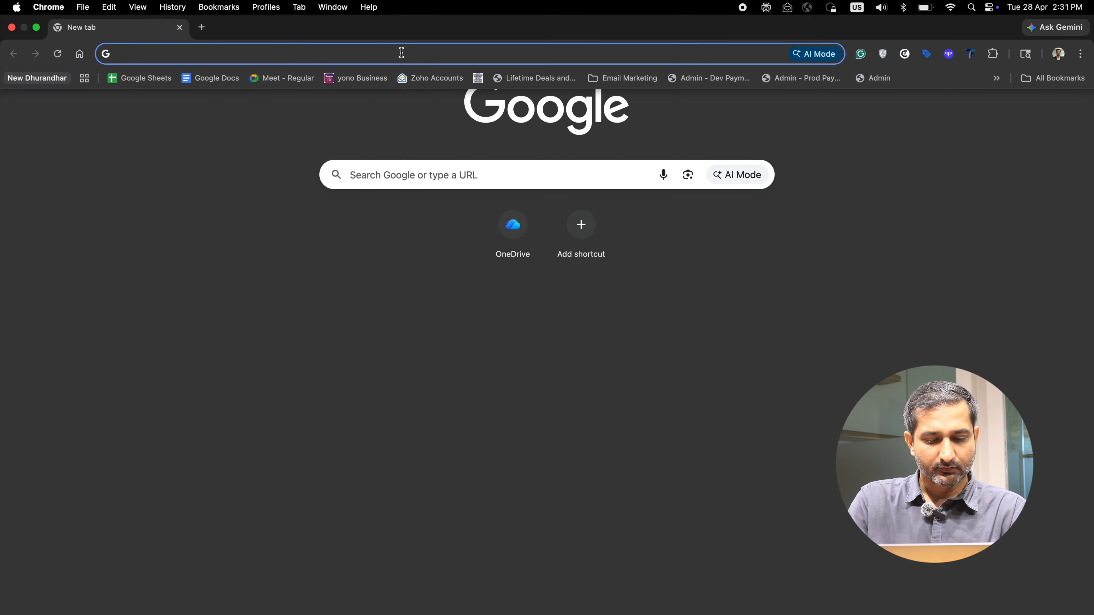
pyautogui.write('stitch')
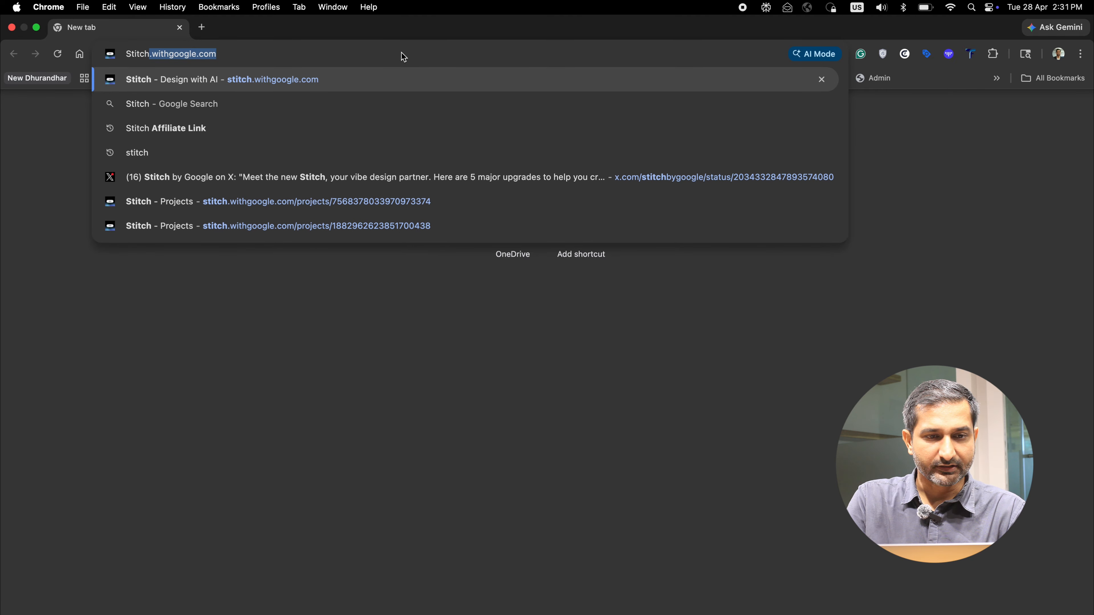
pyautogui.press('Return')
pyautogui.press('ctrl+super+f')
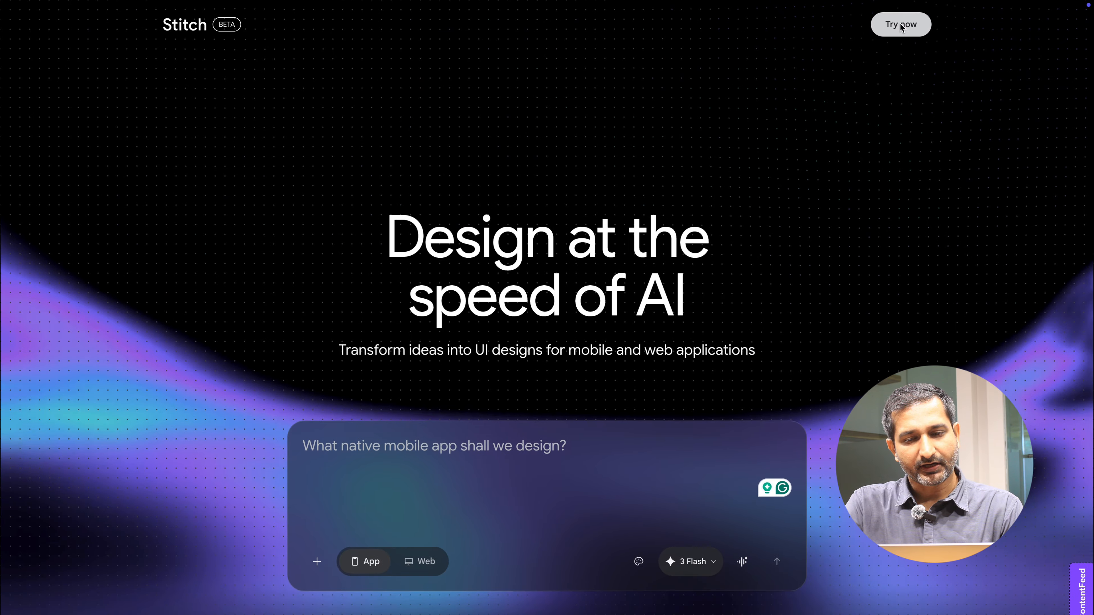
pyautogui.click(947, 29)
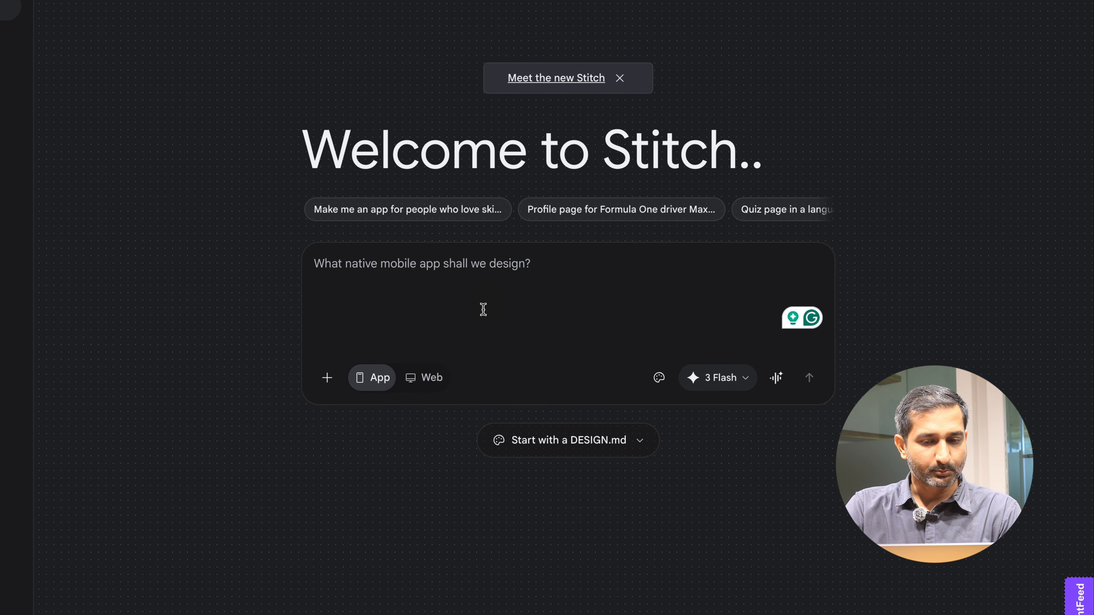
# - Look through the attachment options, the App and Web design types and the projects list
pyautogui.click(327, 378)
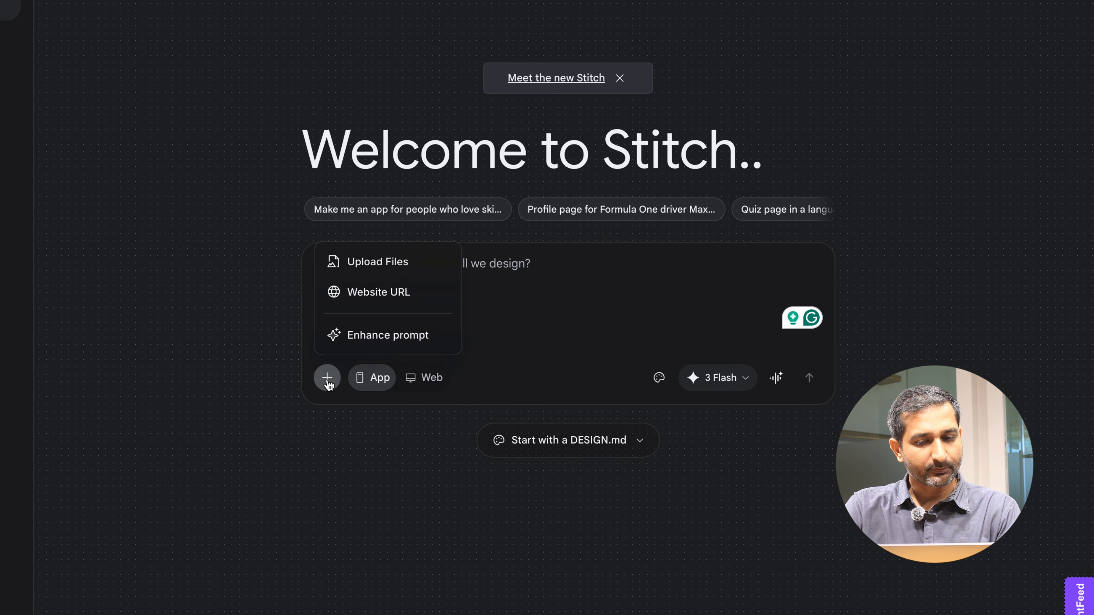
pyautogui.click(381, 436)
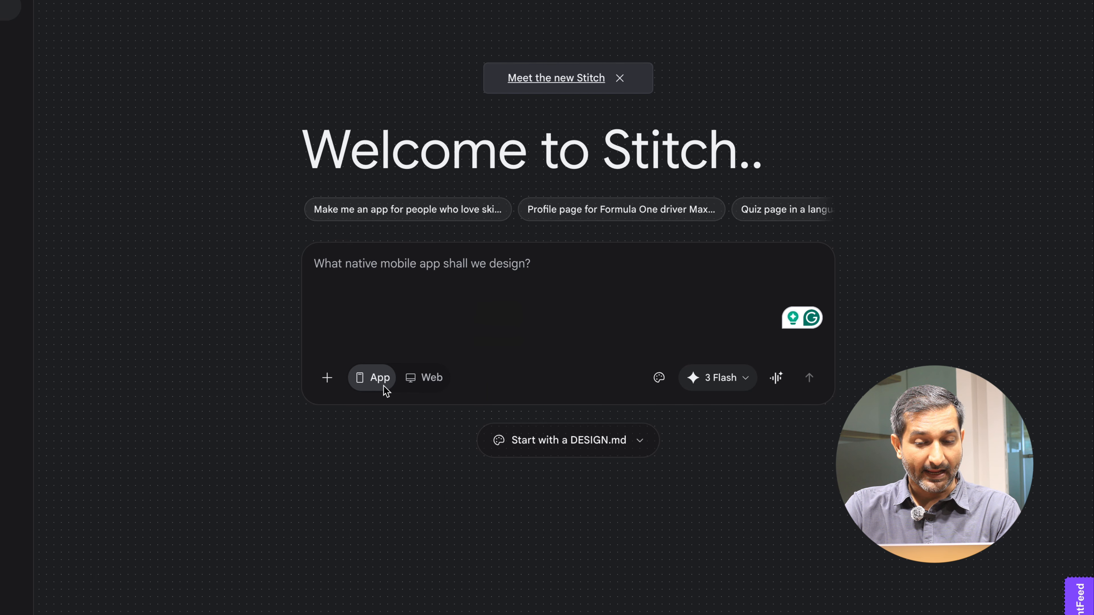
pyautogui.click(412, 383)
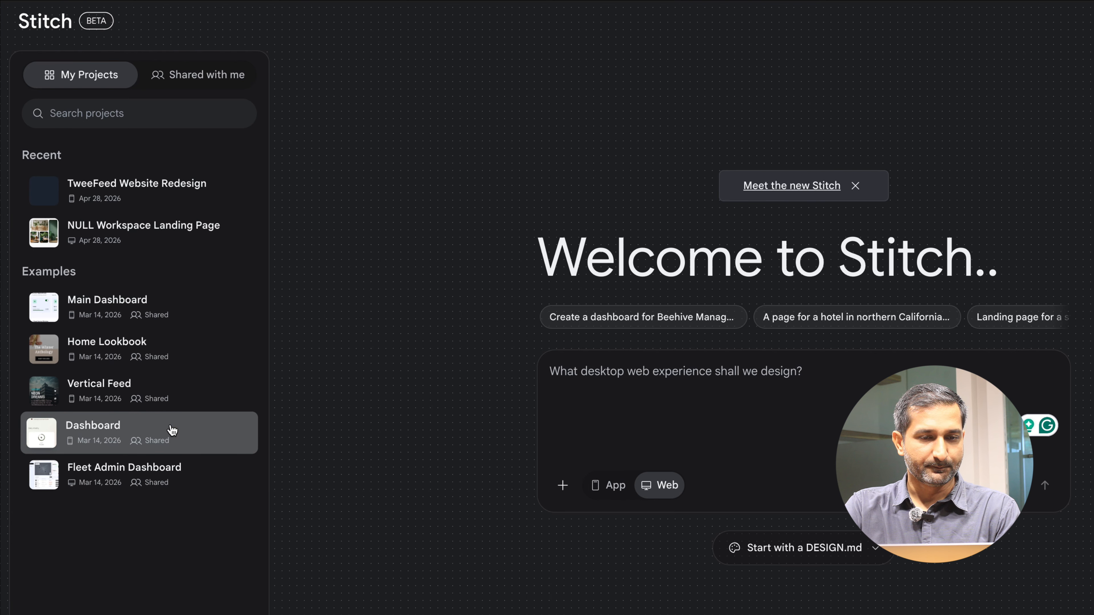
pyautogui.click(212, 89)
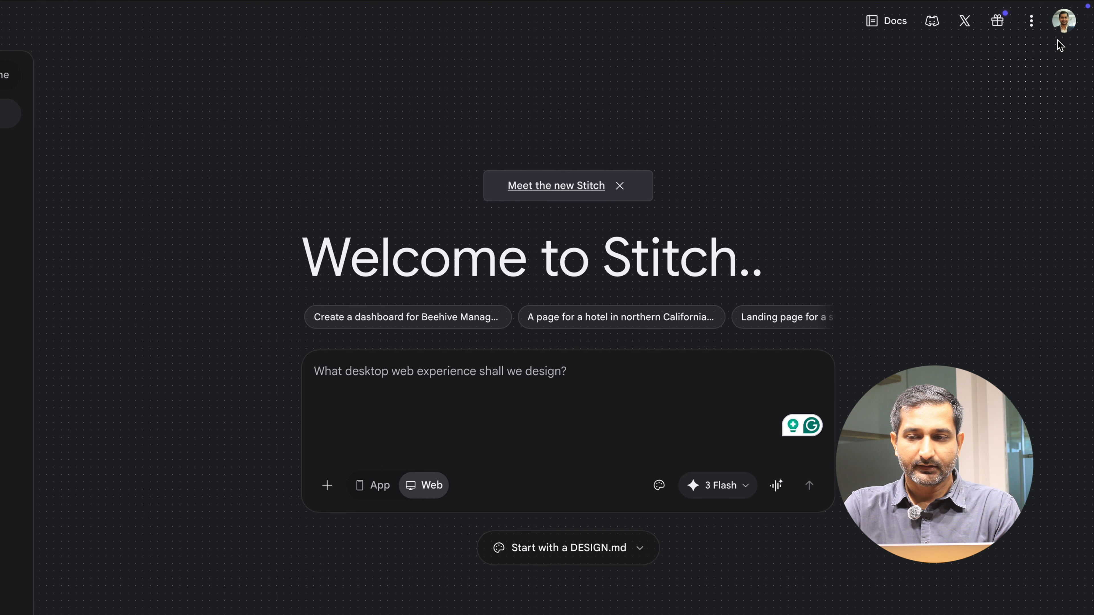
# - Open and close the What's new panel and the more-options menu
pyautogui.click(997, 20)
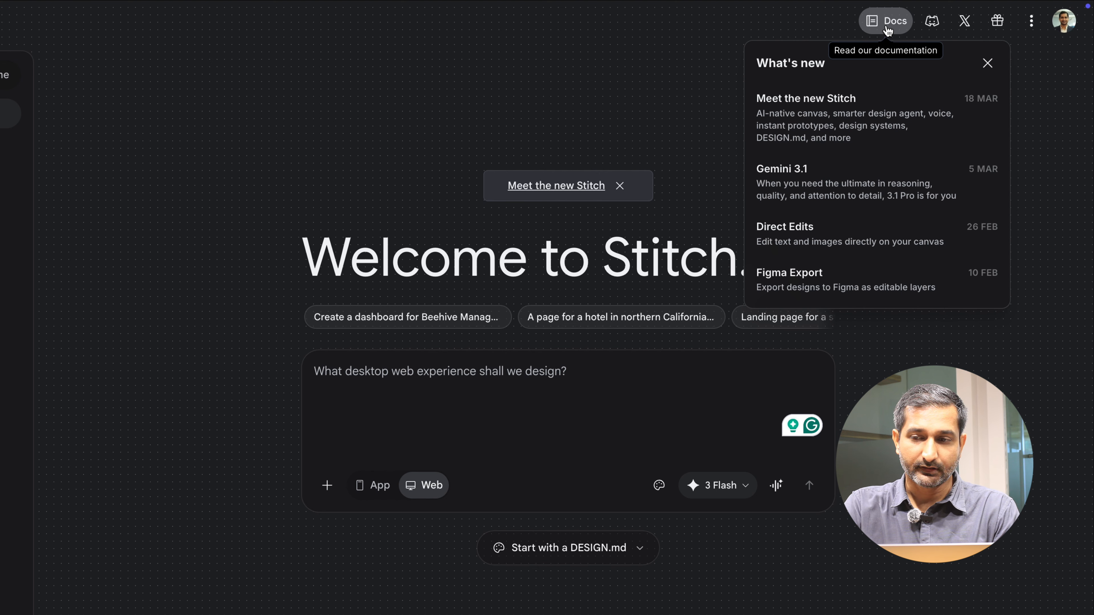
pyautogui.click(1031, 38)
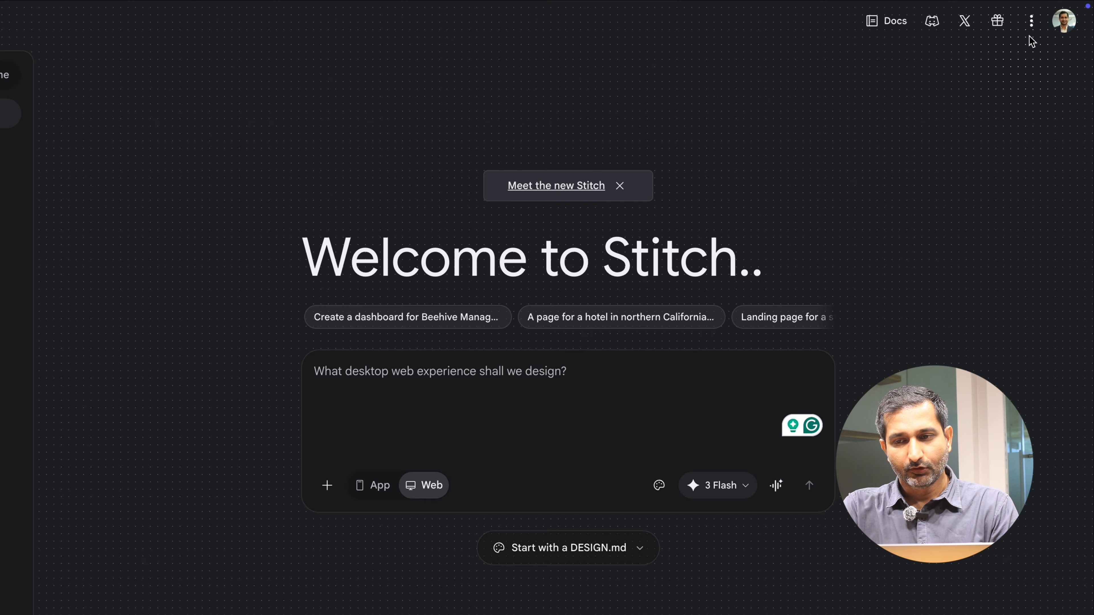
pyautogui.click(1031, 21)
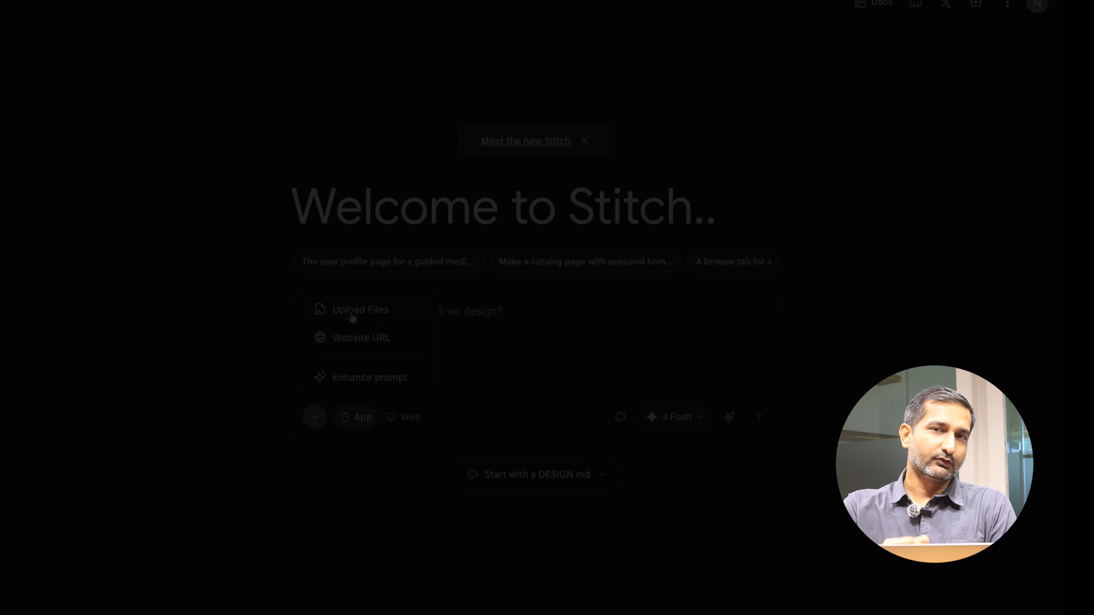
# - Attach the image gym-app_user-flow.jpg from Downloads to an App design prompt
pyautogui.click(353, 313)
pyautogui.click(228, 167)
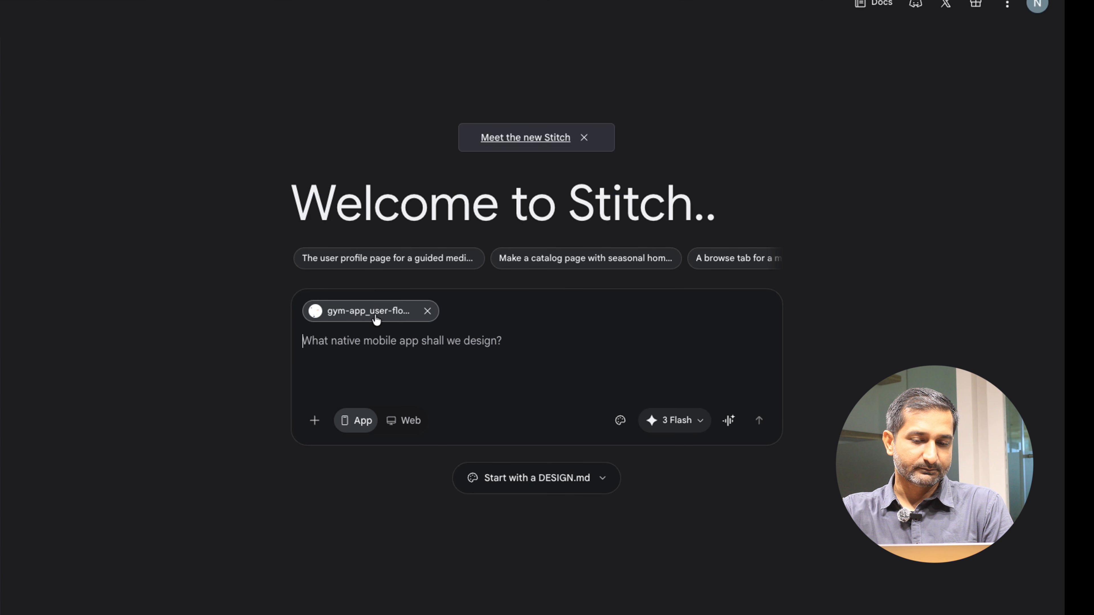
pyautogui.click(338, 347)
# - Paste the GymPro prompt asking for 'Set your fitness goals' and 'Choose your workout plan' screens, and generate
pyautogui.write('I have attached a user flow for a fitness app called \'GymPro\'. Please add two new screens to this flow after the \'Registration successful\' screen: a \'Set your fitness goals\' screen and a \'Choose your workout plan\' screen. Maintain the same minimal wireframe style, font, and UI elements as shown in the original image."')
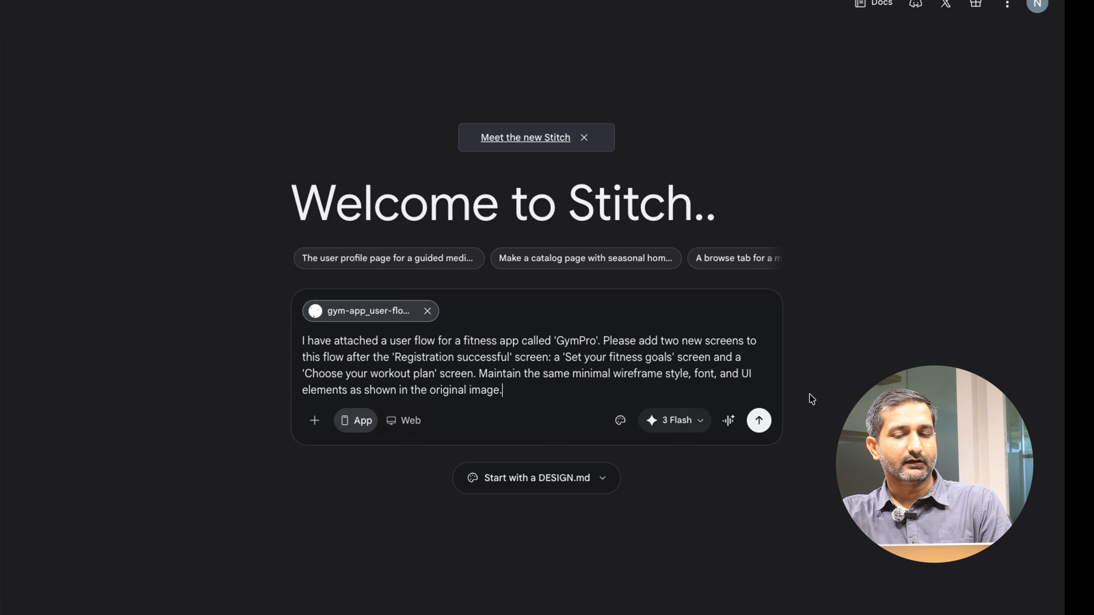
pyautogui.press('BackSpace')
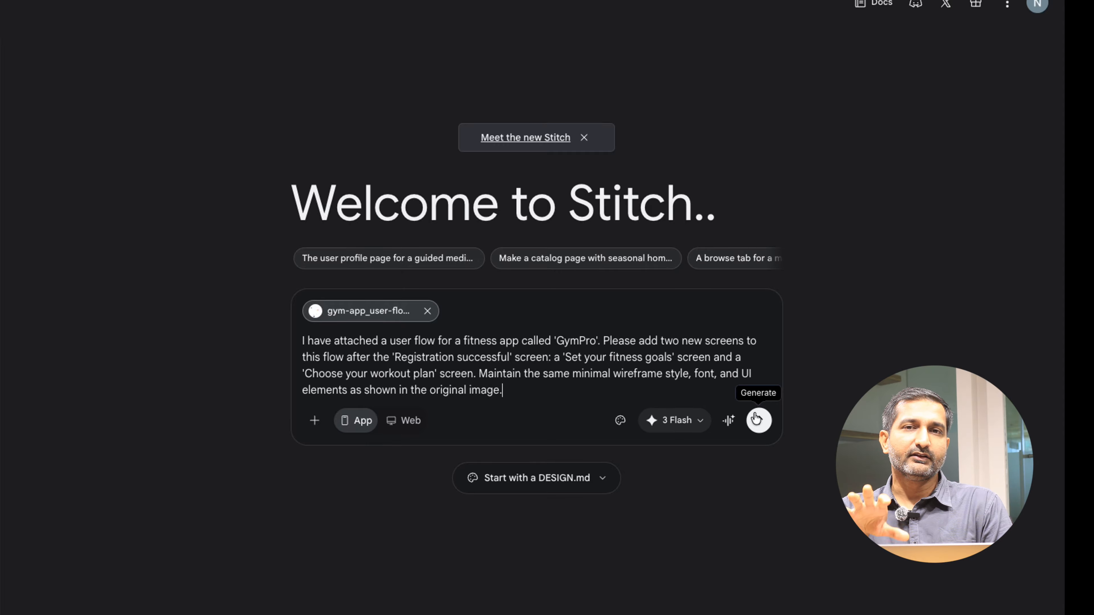
pyautogui.click(757, 420)
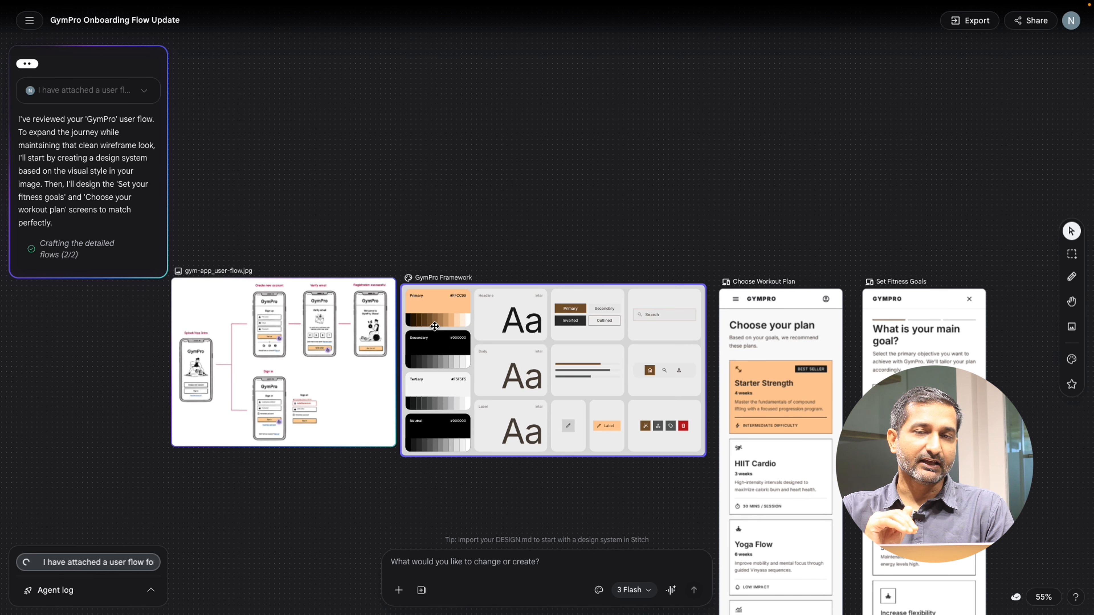
# - Review the generated GymPro screens and design system on the canvas
pyautogui.scroll(-4, 436, 329)
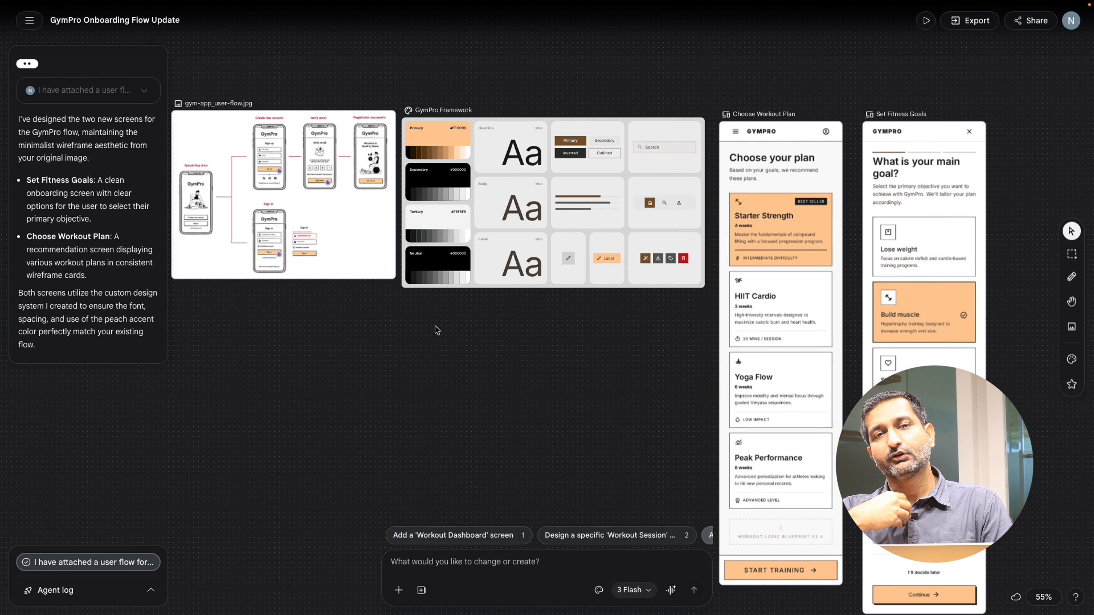
pyautogui.scroll(-1, 435, 329)
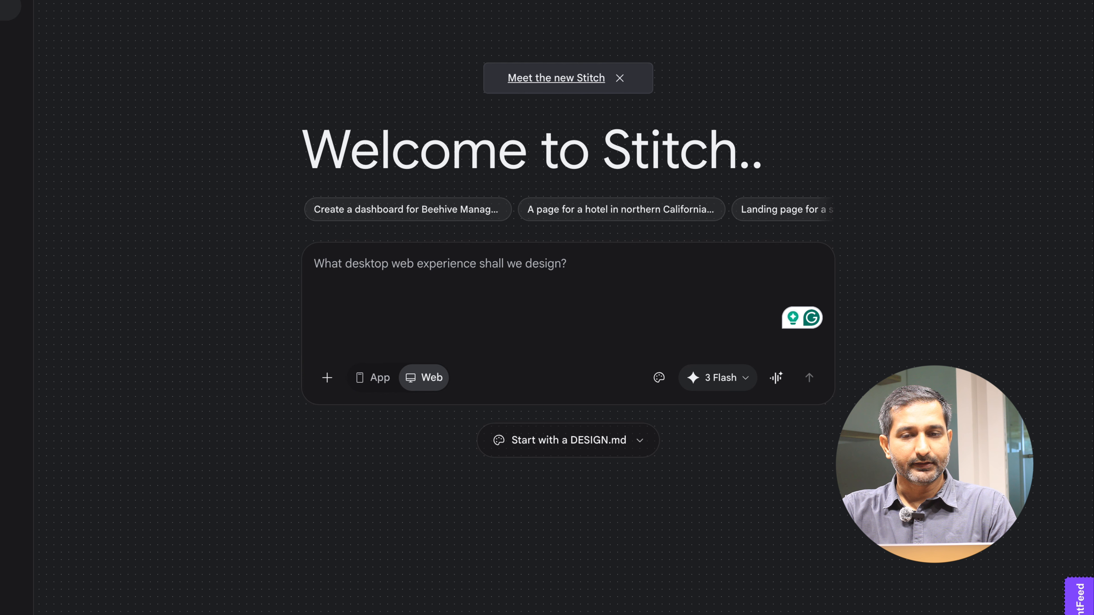
# - Open the TweeFeed page dolphy.io/tweefeed in a new tab and scroll through its sections
pyautogui.click(245, 32)
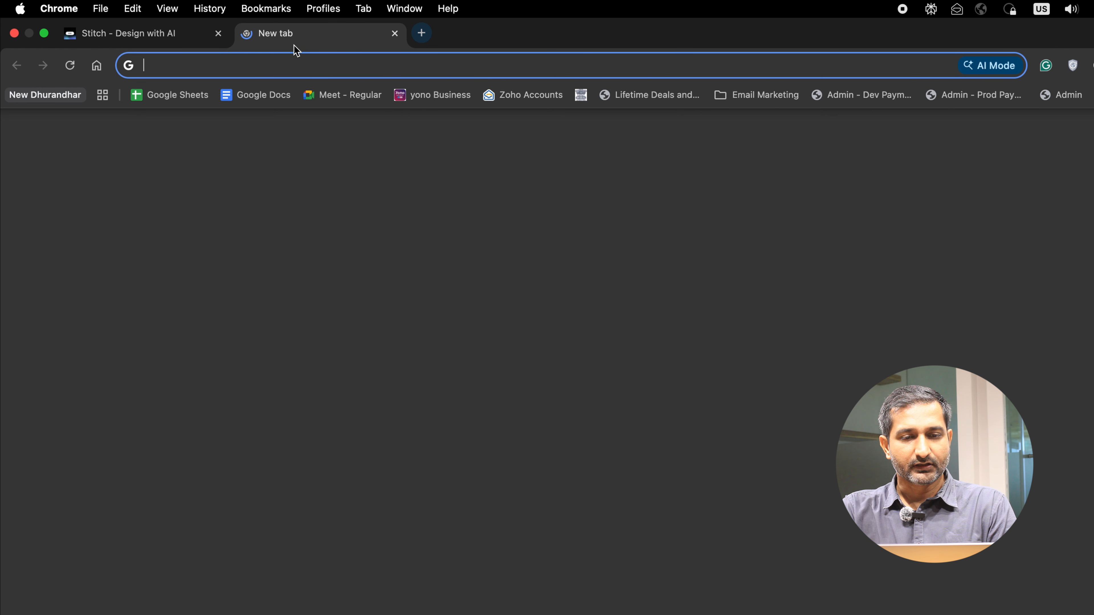
pyautogui.write('Tweef')
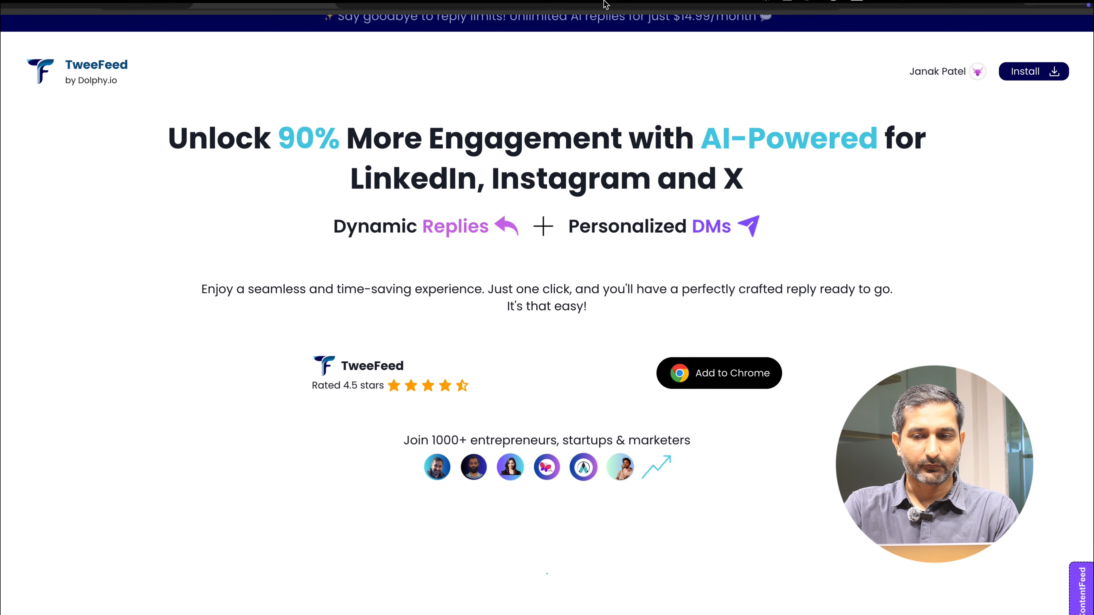
pyautogui.scroll(-20, 711, 306)
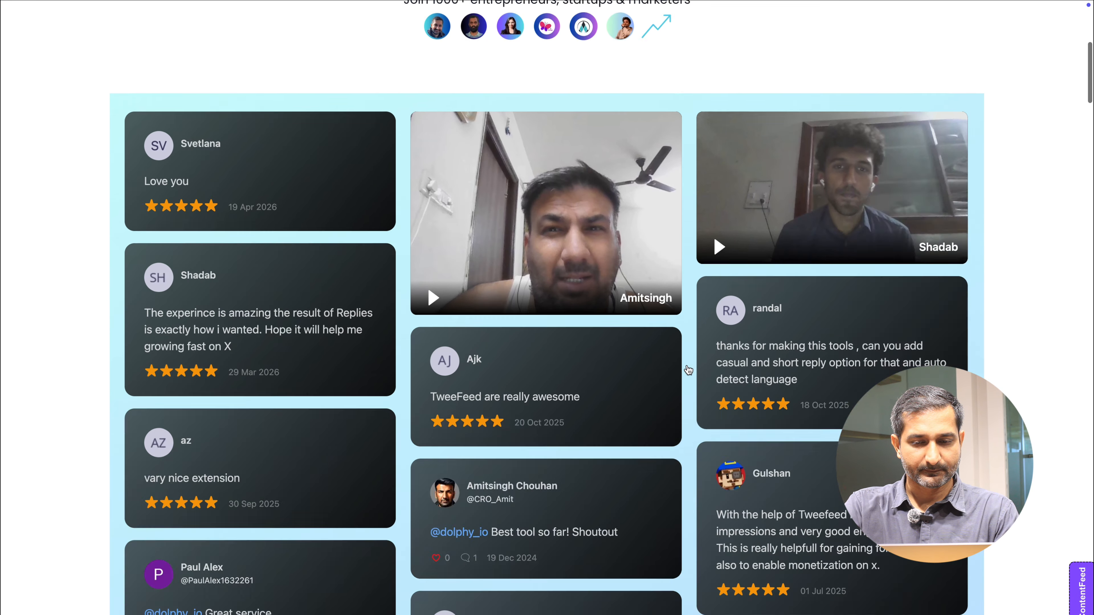
pyautogui.scroll(-15, 687, 366)
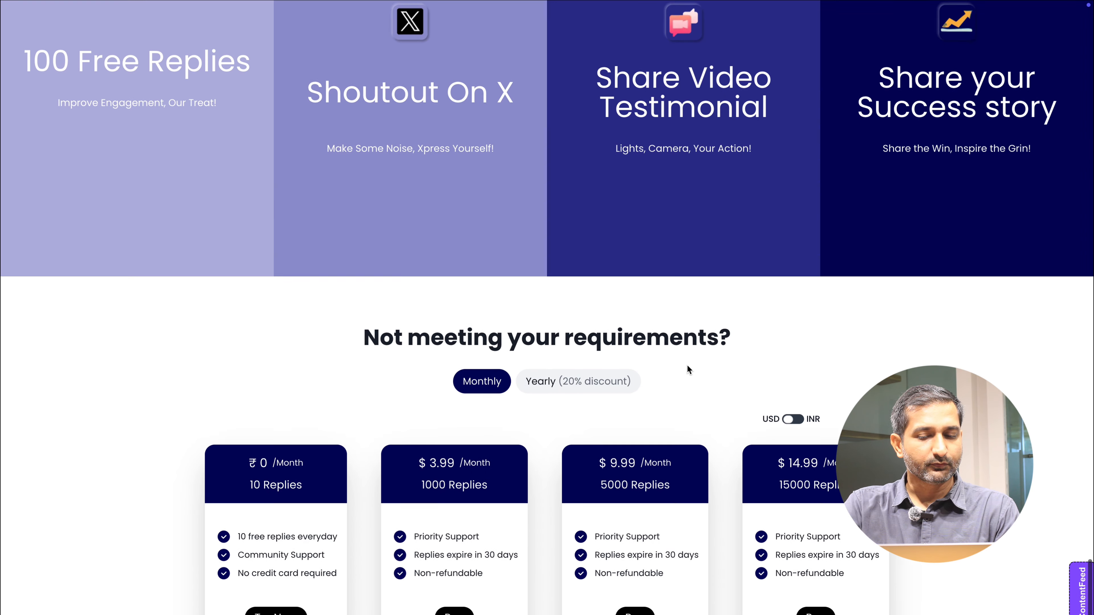
pyautogui.scroll(20, 687, 366)
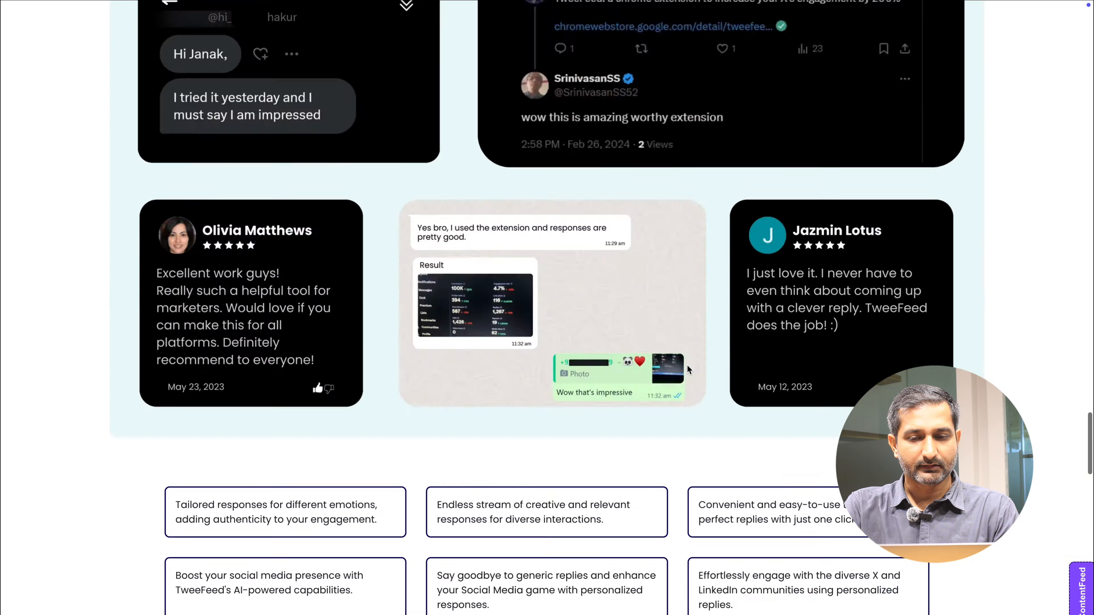
pyautogui.scroll(20, 687, 368)
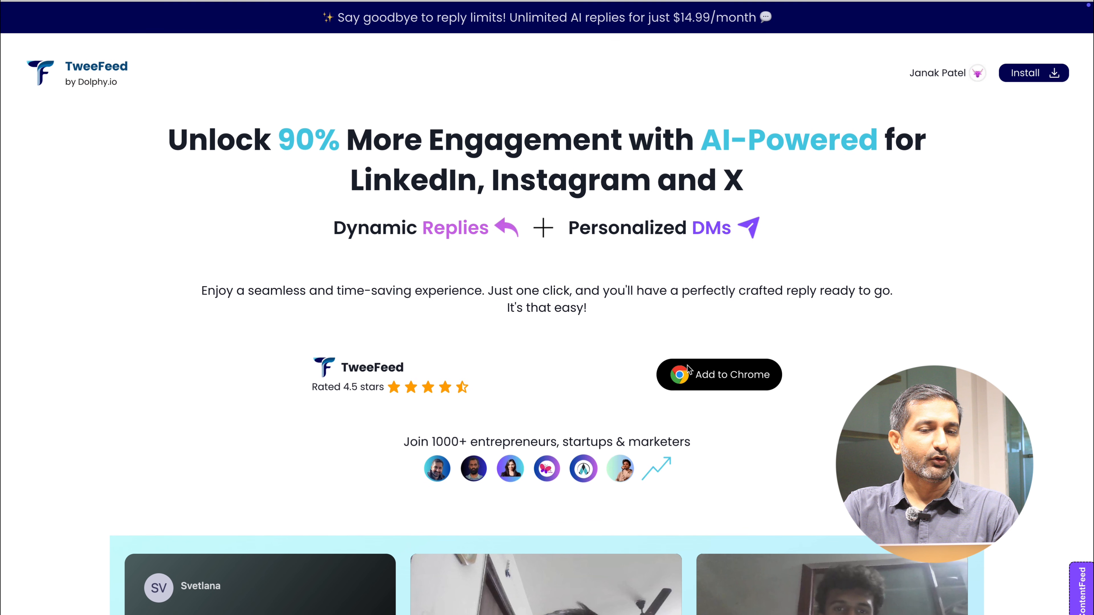
# - Copy the TweeFeed page address and return to the Stitch tab
pyautogui.moveTo(211, 2)
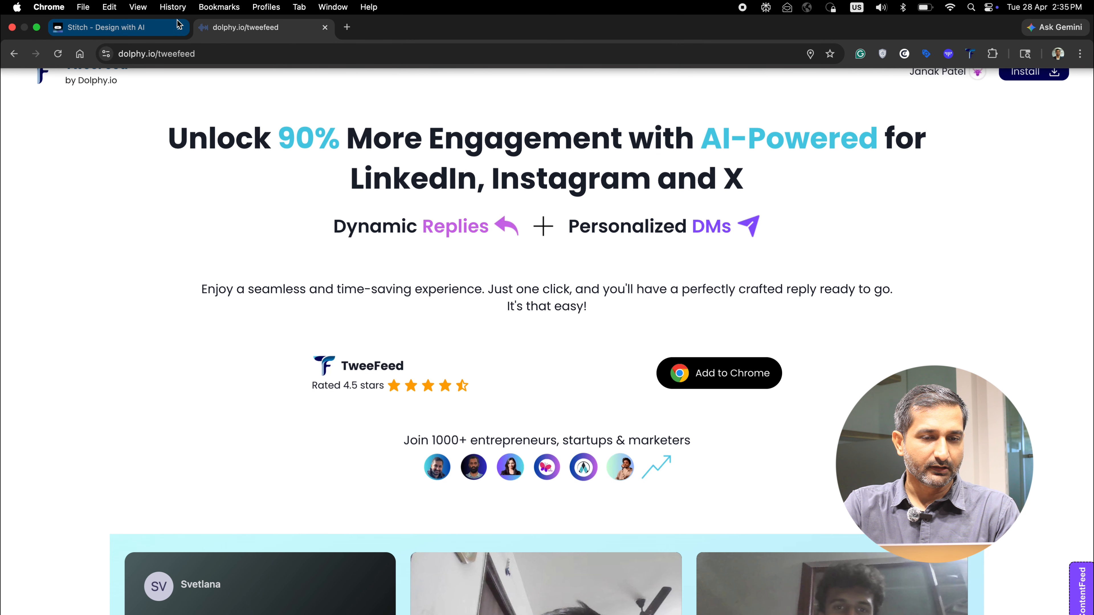
pyautogui.click(211, 56)
pyautogui.hotkey('ctrl', 'c')
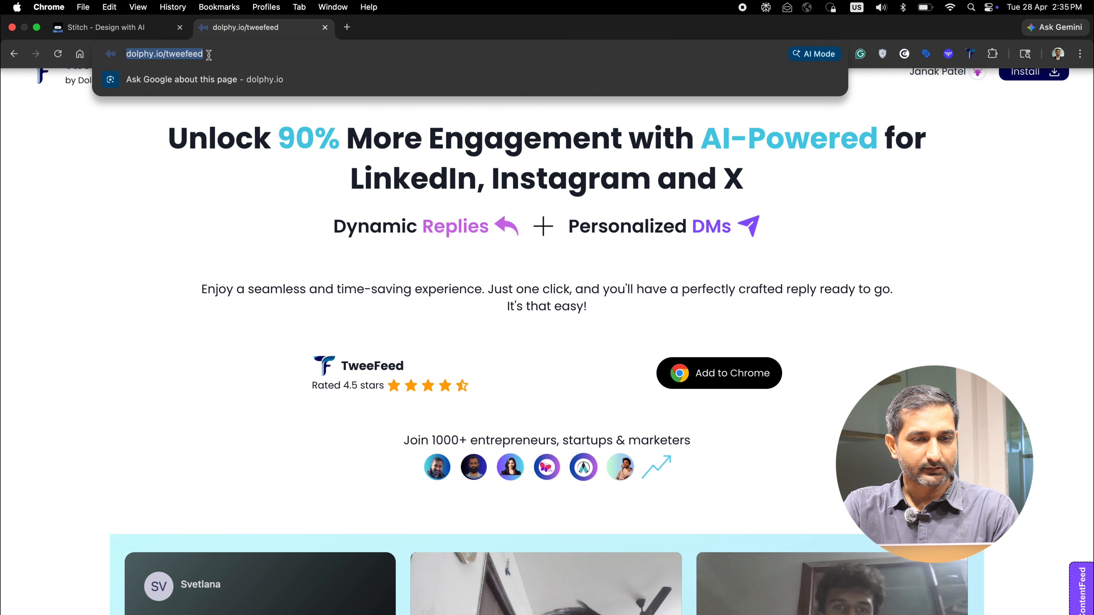
pyautogui.click(105, 27)
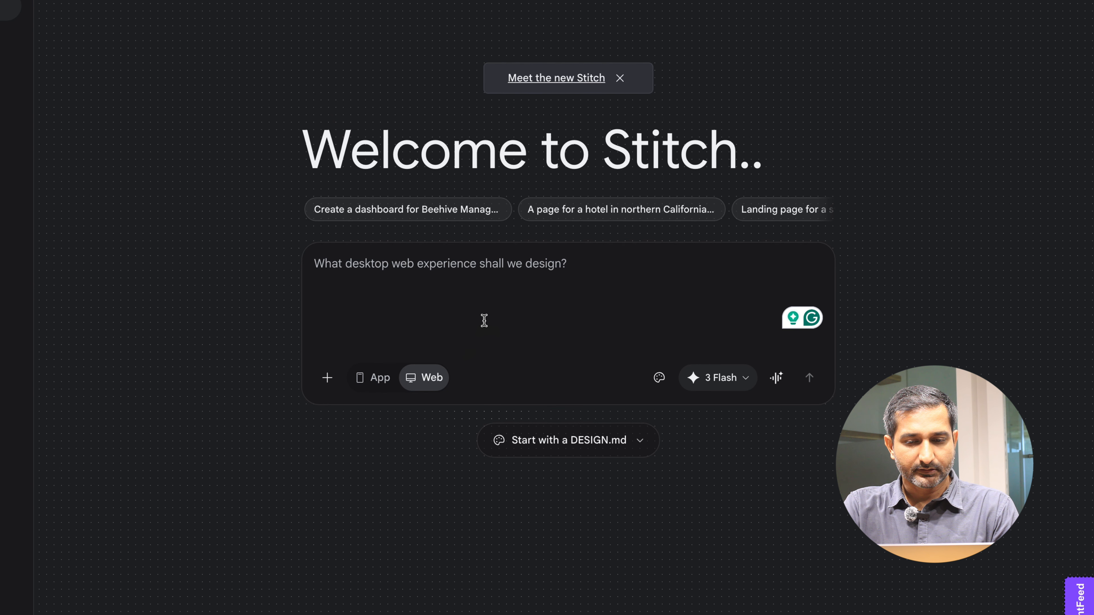
pyautogui.hotkey('ctrl', 'v')
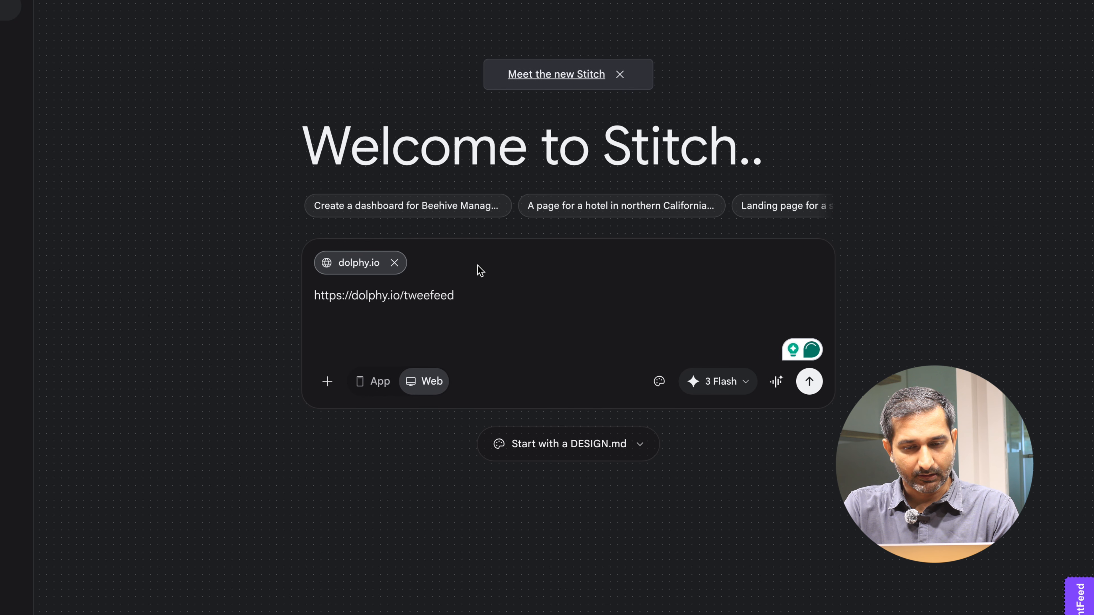
pyautogui.hotkey('shift', 'Return')
pyautogui.hotkey('shift', 'Return')
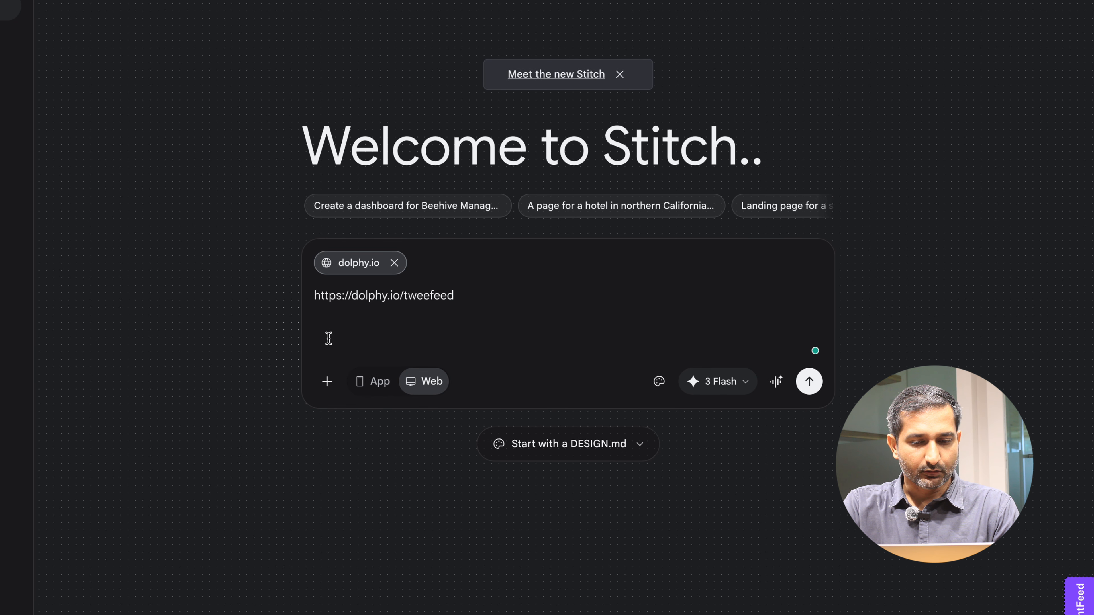
# - Paste the redesign brief listing colour, layout, text, font, image and button requirements below the URL
pyautogui.click(330, 394)
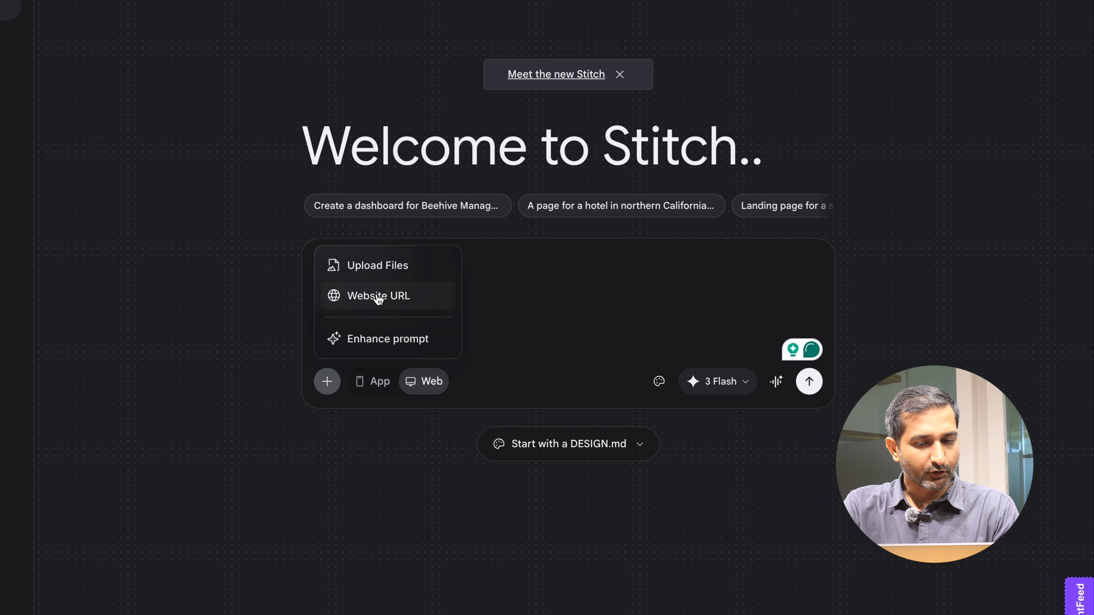
pyautogui.click(507, 315)
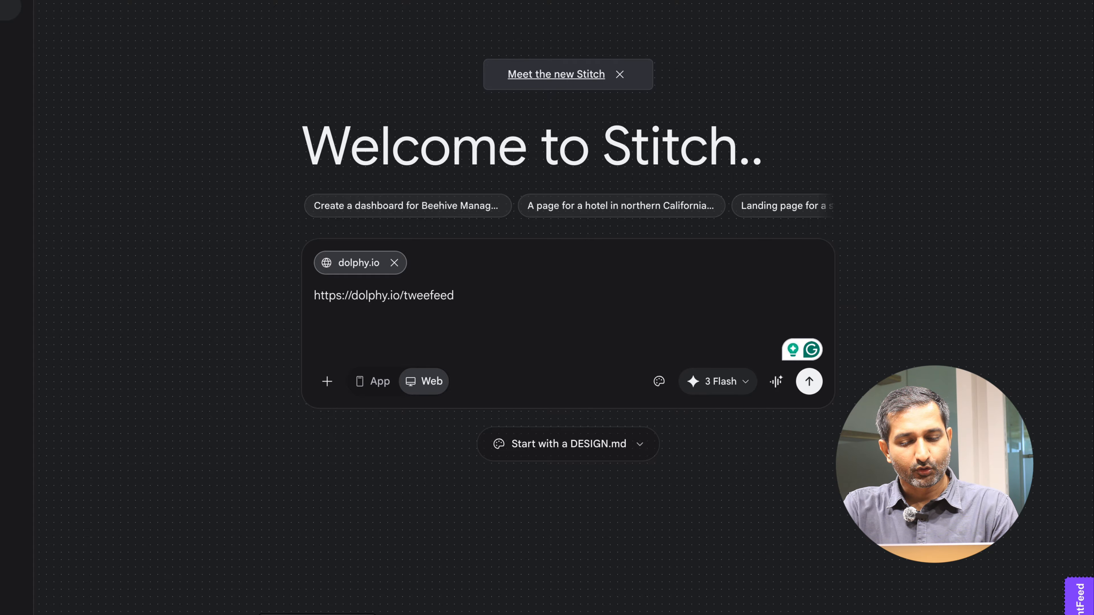
pyautogui.write('This is my existing website for my Chrome Extension. The Chrome extension helps social media marketers and users to generate creative and professional replies so users get idea what could be the best replies and they can engage with more people. Now I want to redesign this website with Proper Color Guidelines Minimal and Modern Layout Do not chnage text but you can enhance the writing. Only use one ot two fonts You can use replace the images if you have better images You can use appropriate buttons and specifiy if you remove and add any section - why did you replace it?')
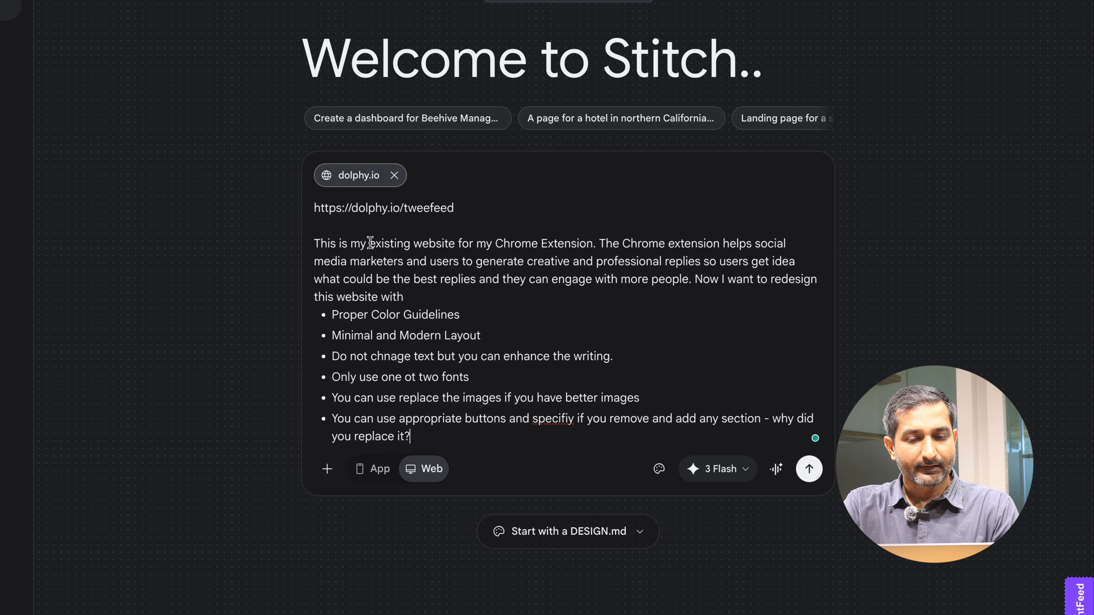
# - Highlight the prompt's opening paragraph describing the Chrome extension
pyautogui.click(316, 241)
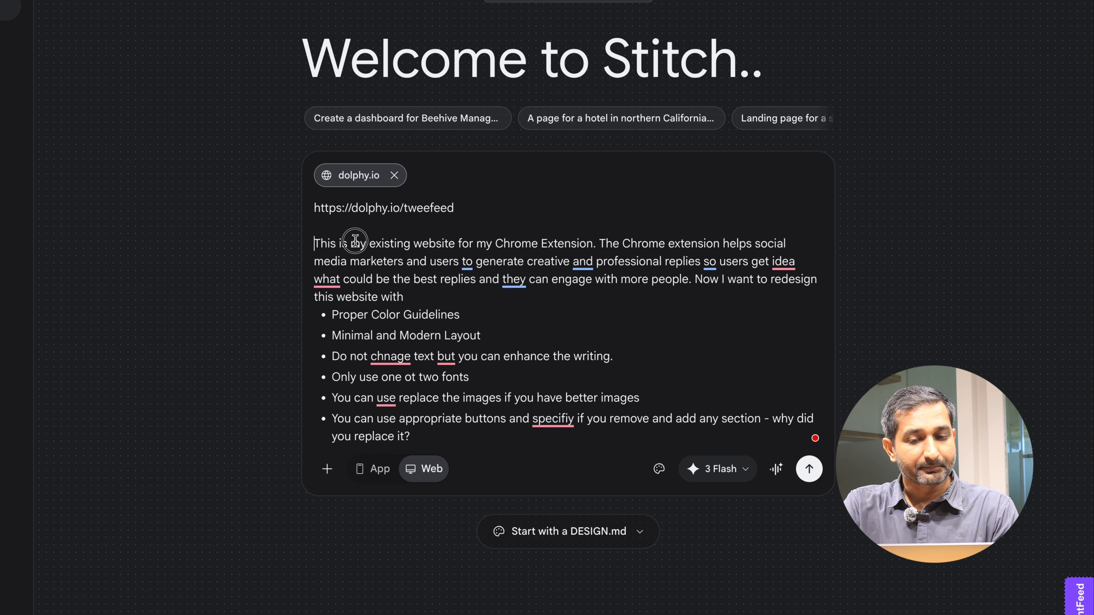
pyautogui.moveTo(355, 240); pyautogui.dragTo(448, 294)
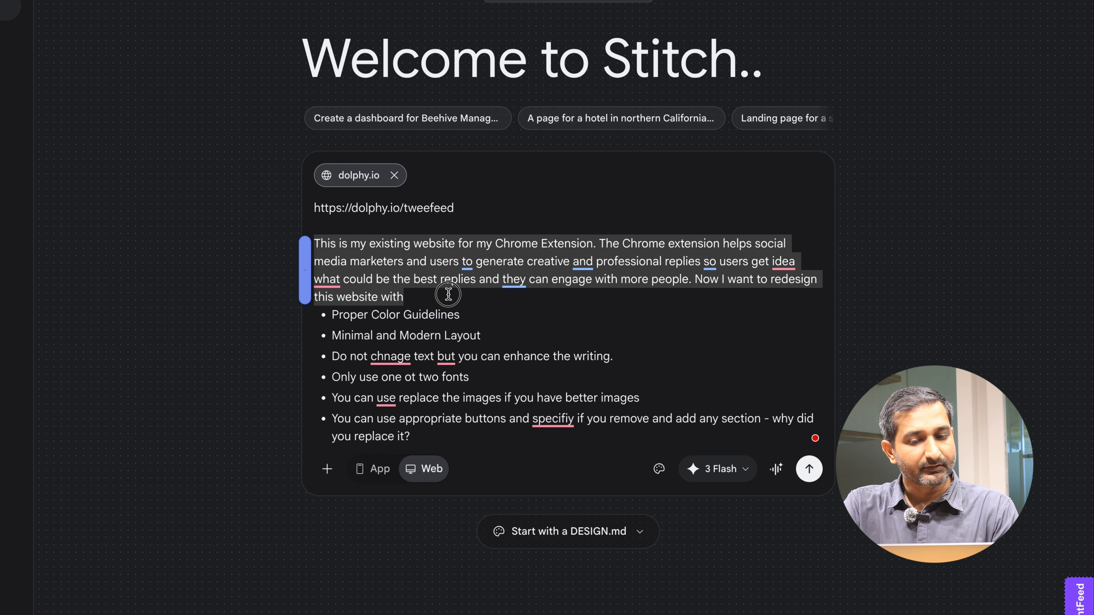
pyautogui.click(521, 319)
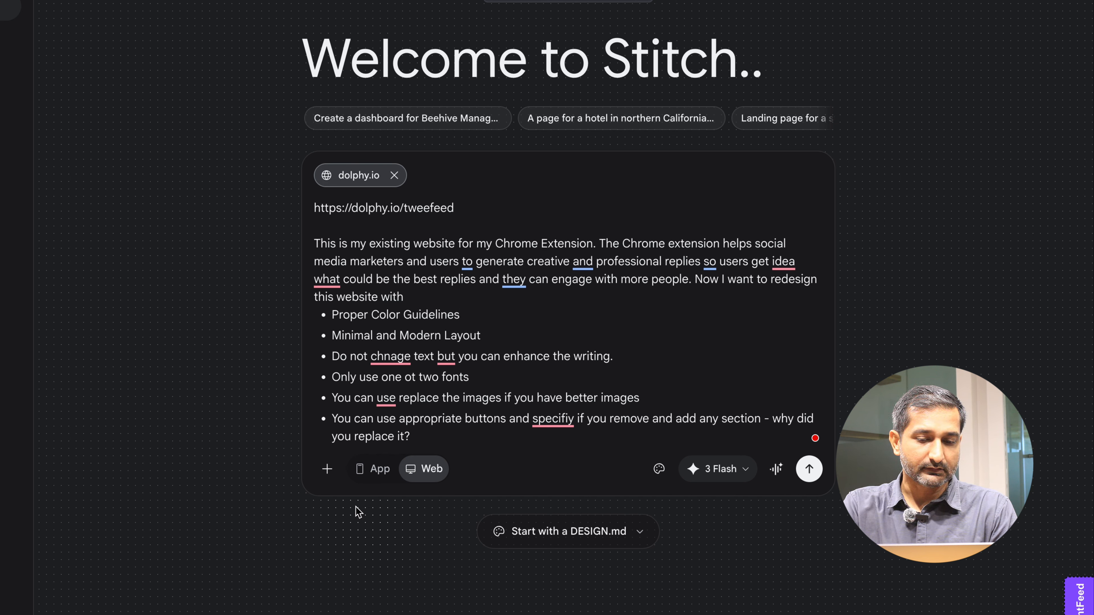
# - Rewrite the prompt with Enhance prompt
pyautogui.click(328, 472)
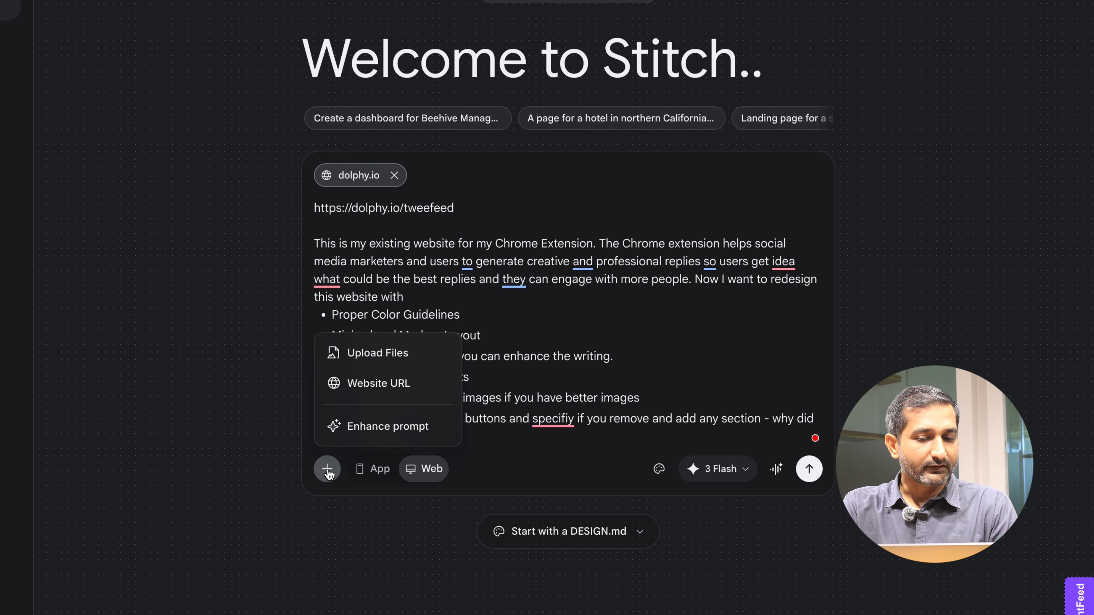
pyautogui.click(381, 426)
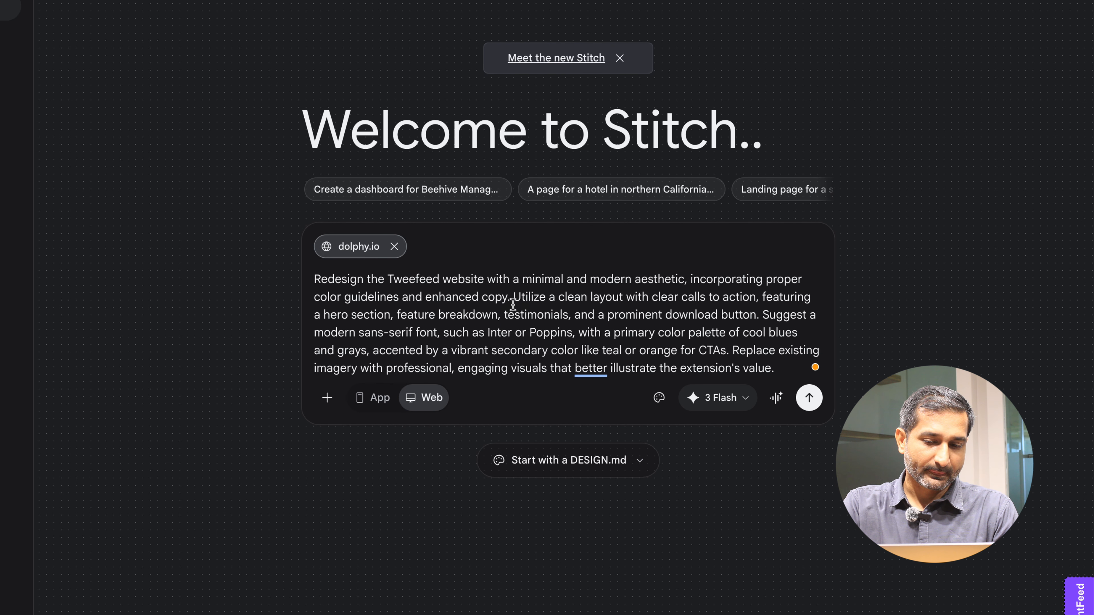
# - Browse the Design Systems options and presets, then close the list without picking one
pyautogui.click(659, 399)
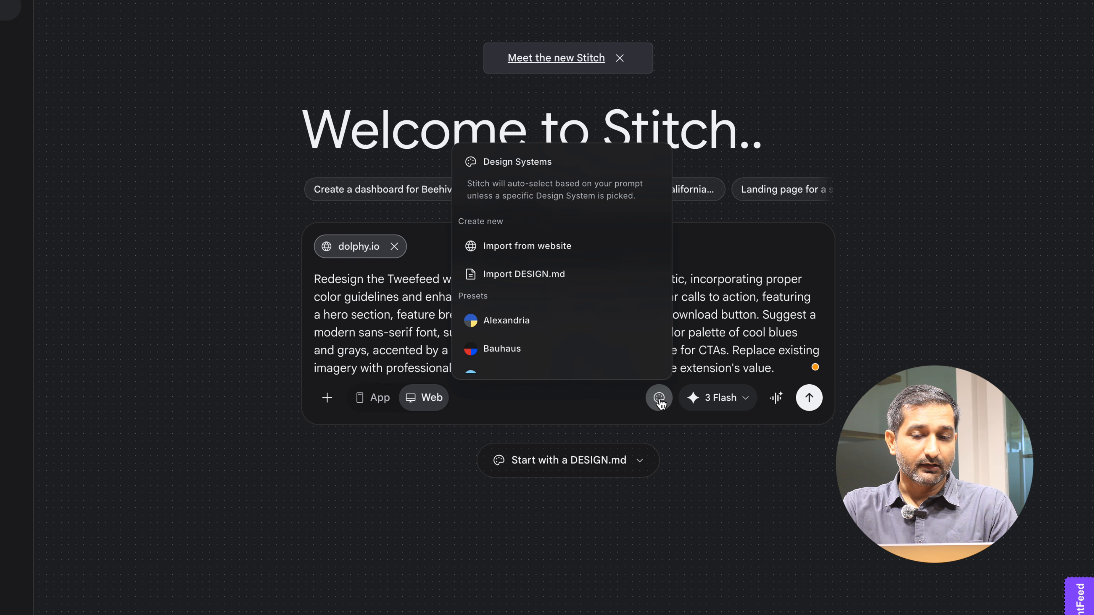
pyautogui.scroll(-2, 572, 301)
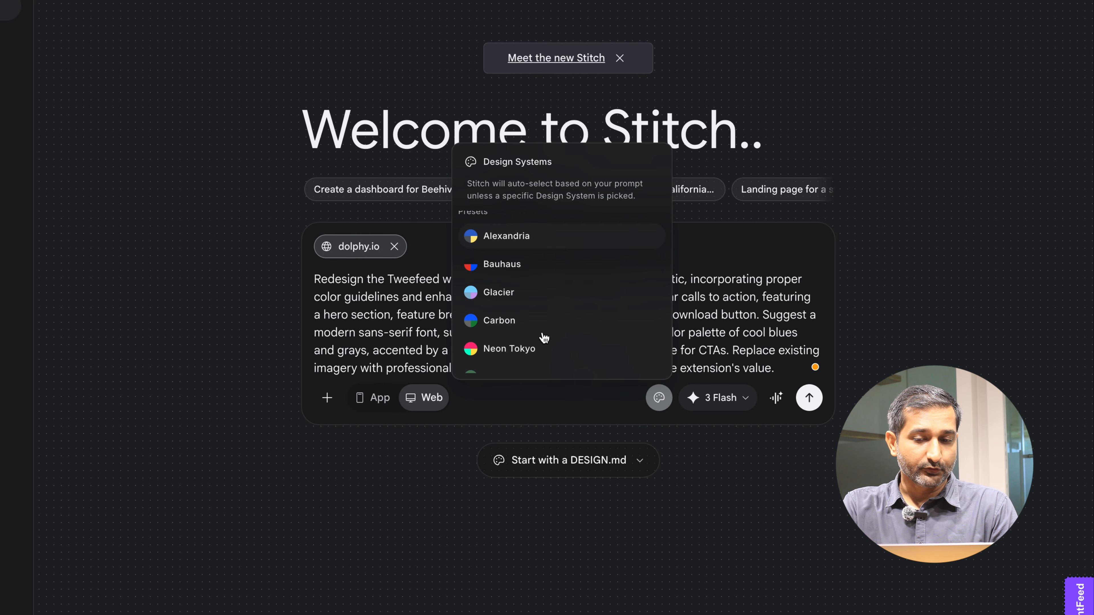
pyautogui.scroll(2, 532, 272)
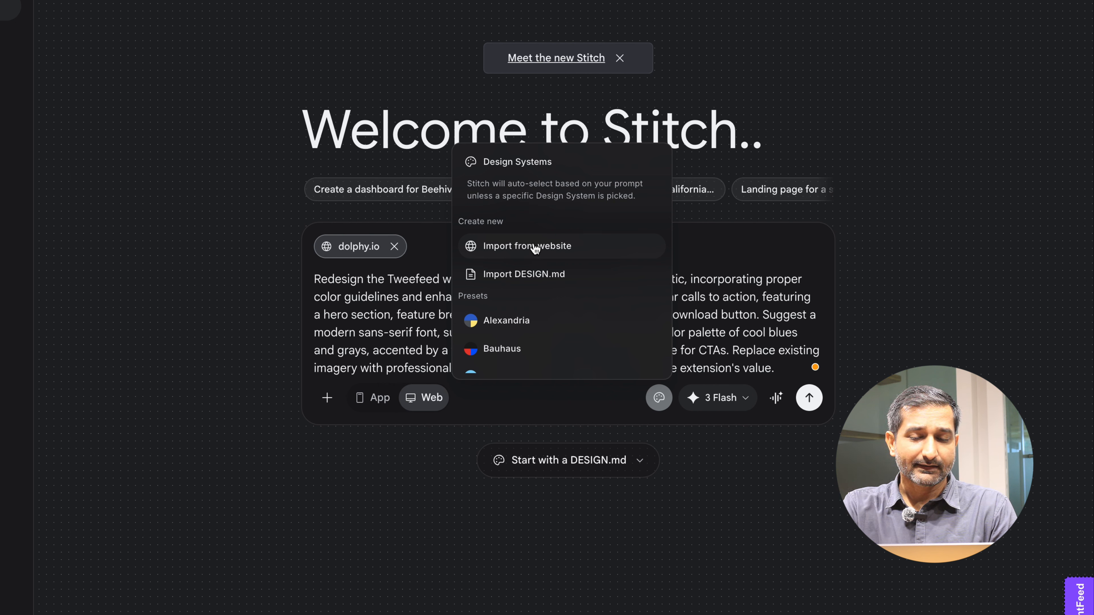
pyautogui.scroll(-5, 549, 251)
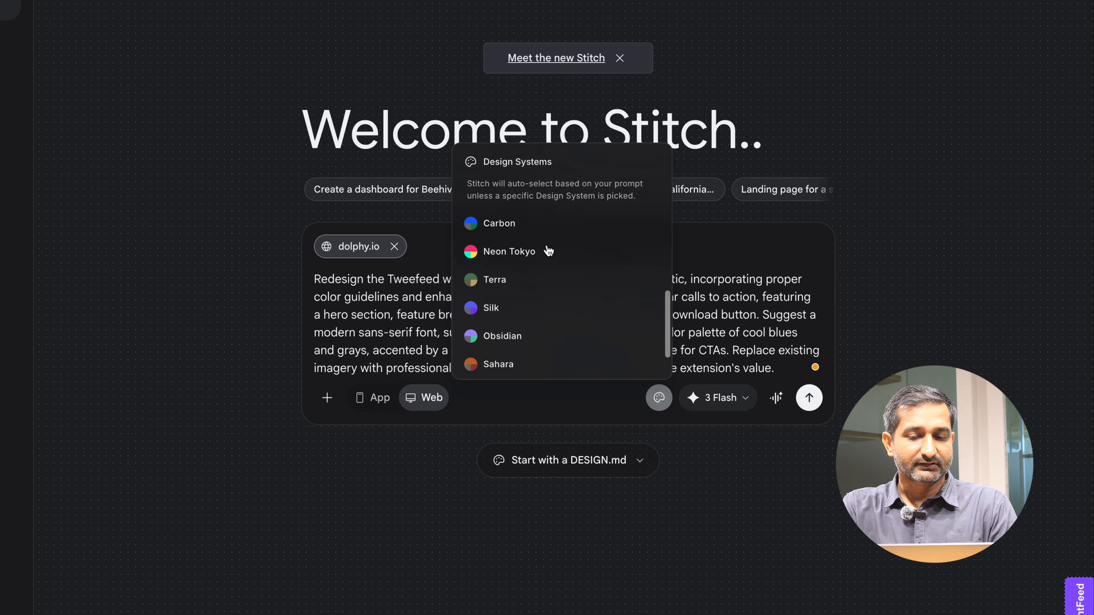
pyautogui.scroll(1, 548, 251)
pyautogui.scroll(3, 548, 251)
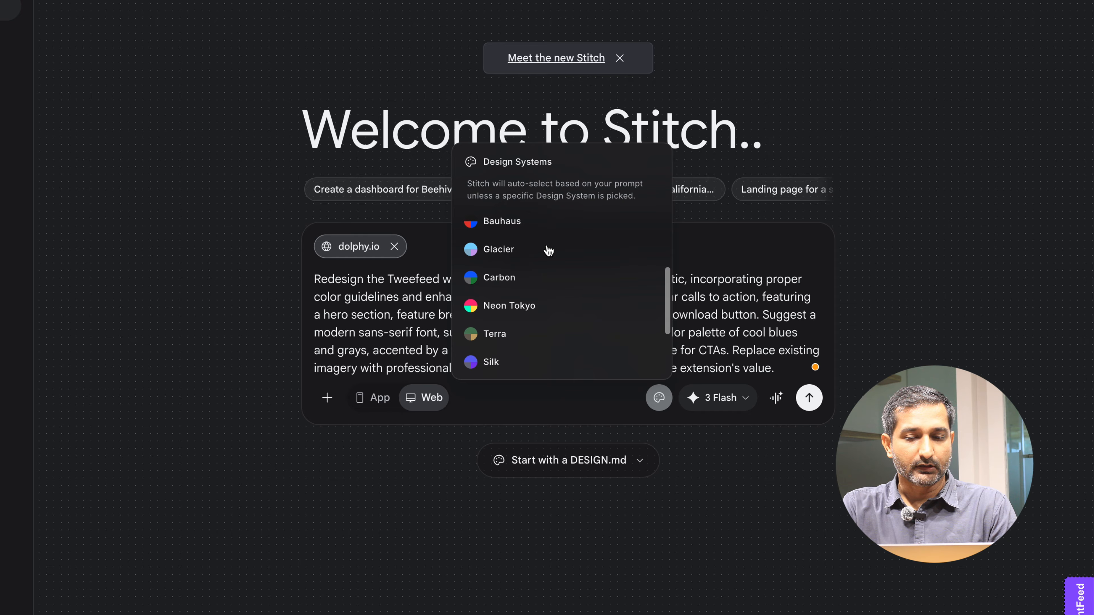
pyautogui.click(741, 252)
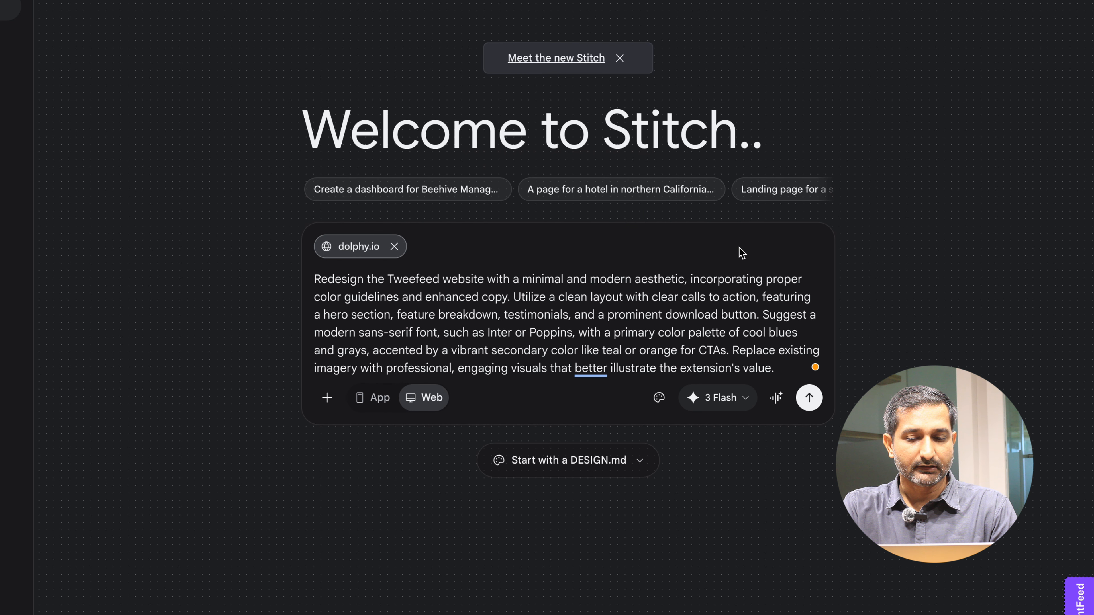
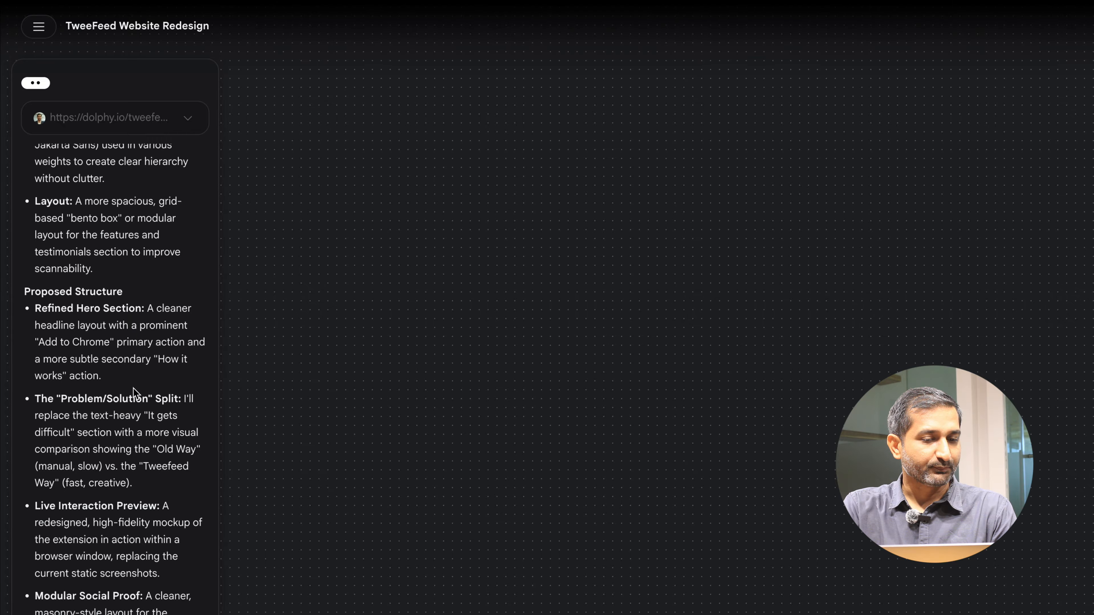
# - Ask the agent to go ahead and create the website design as you proposed, and send the message
pyautogui.scroll(-1, 135, 393)
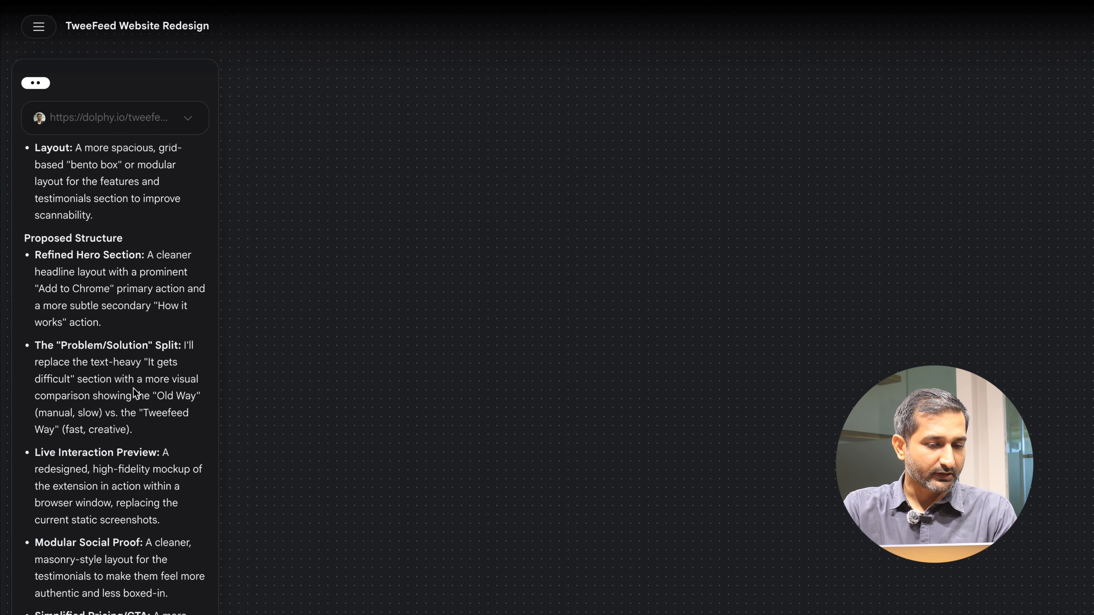
pyautogui.scroll(-1, 135, 393)
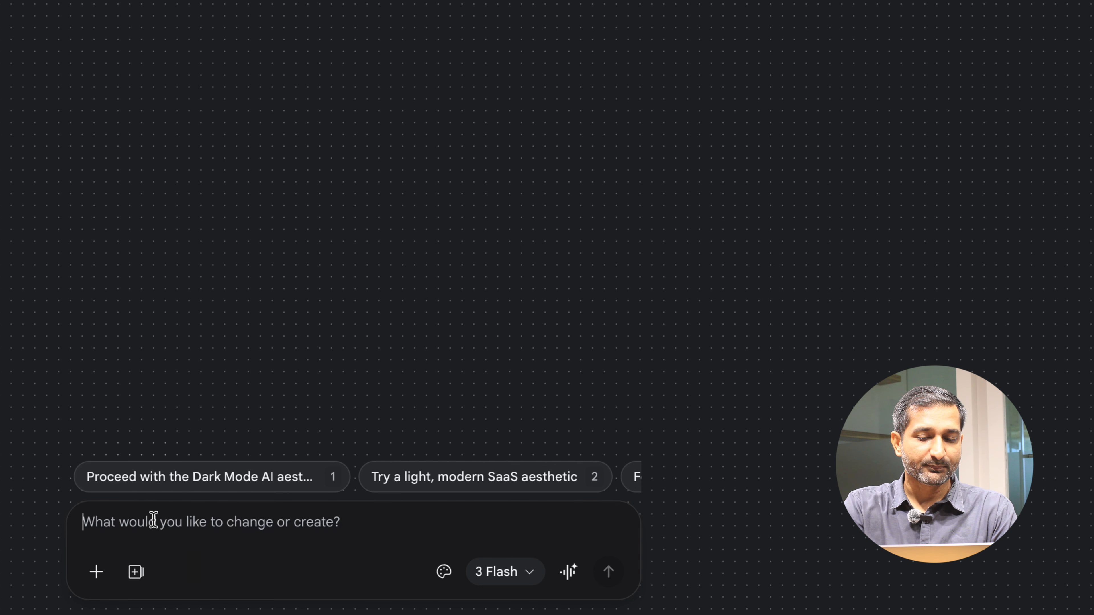
pyautogui.write('Go ah')
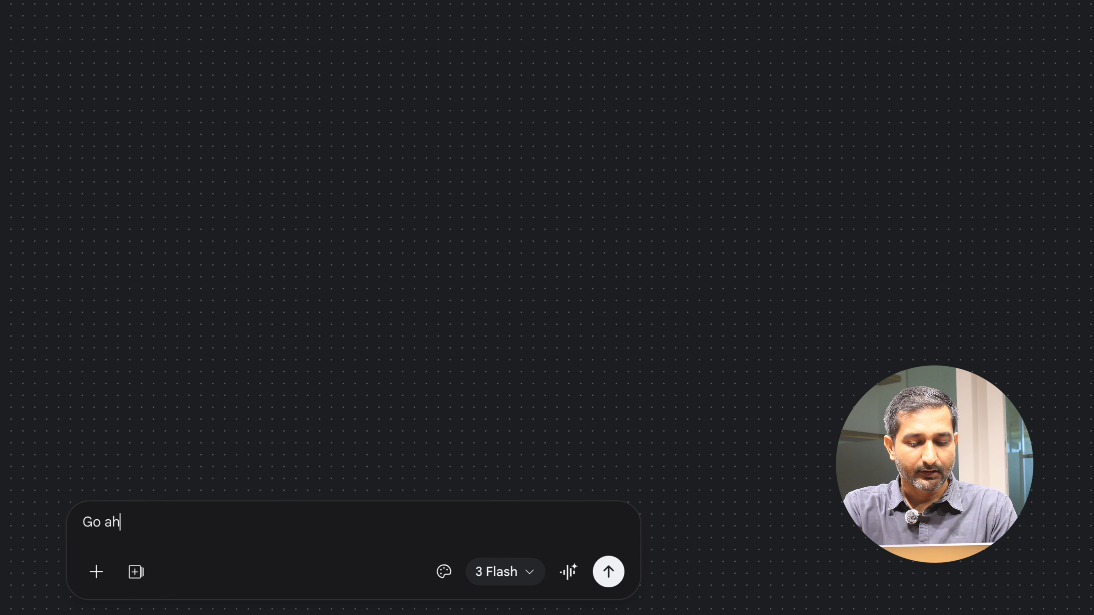
pyautogui.write('ead and cre')
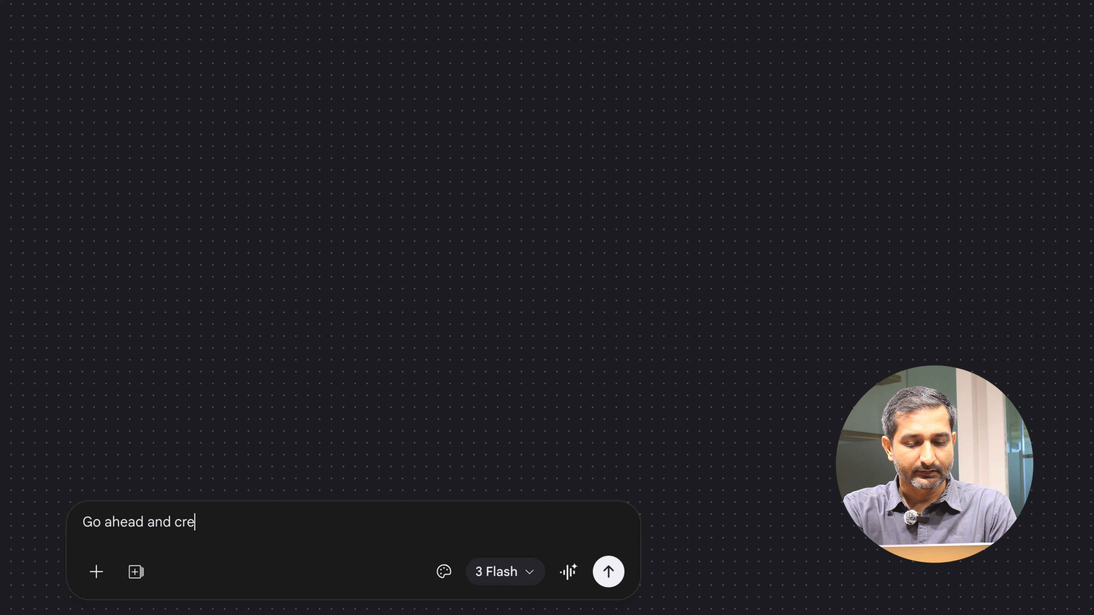
pyautogui.write('ate the ')
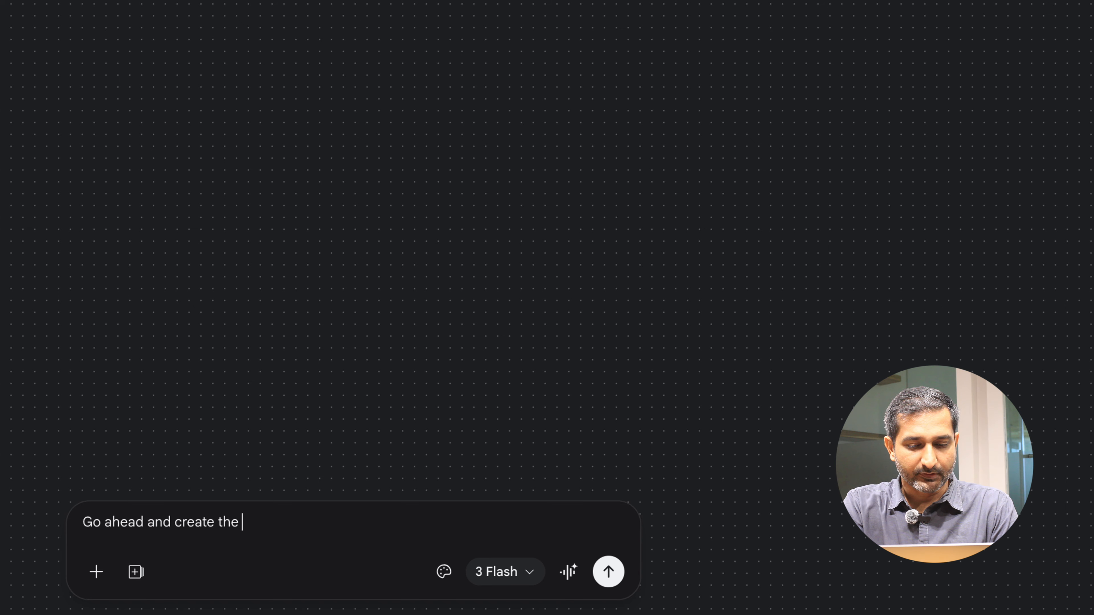
pyautogui.write('website a')
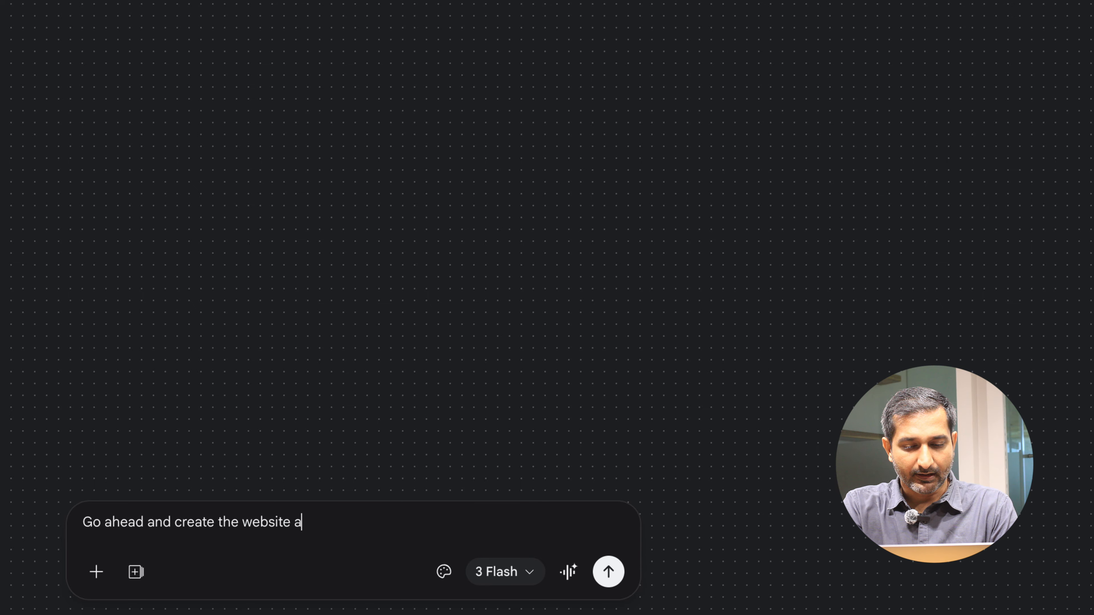
pyautogui.press('BackSpace')
pyautogui.write('design ')
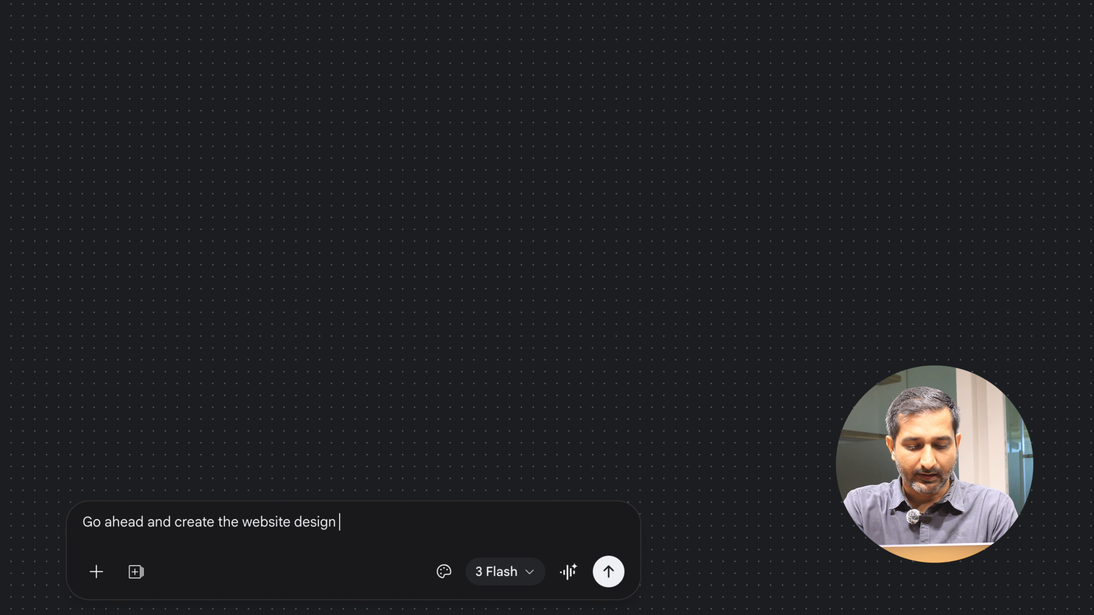
pyautogui.write('as your')
pyautogui.press('BackSpace')
pyautogui.write('proposed')
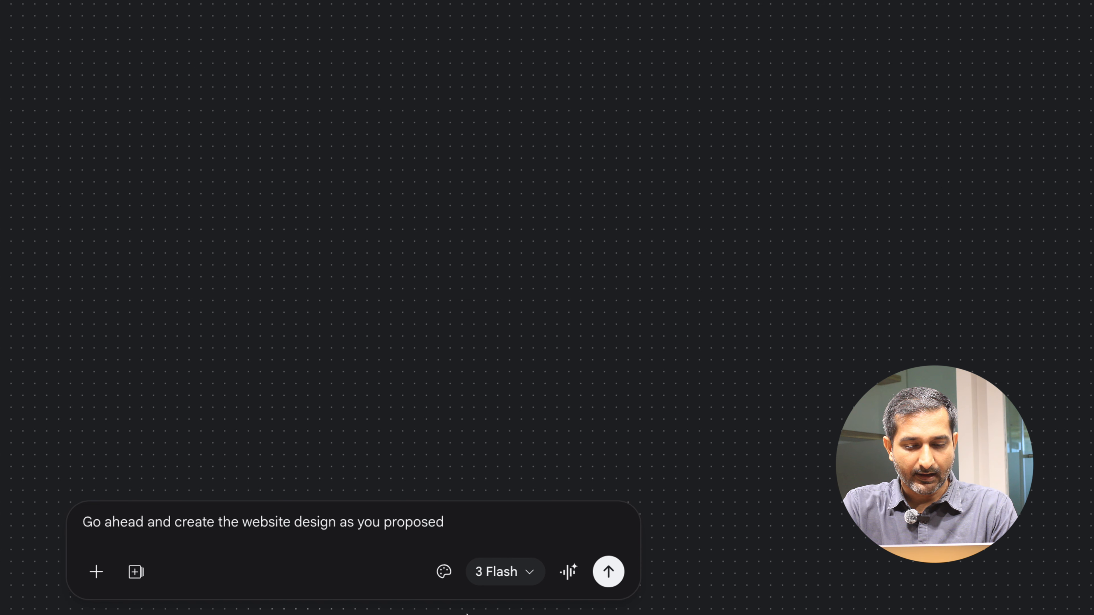
pyautogui.click(605, 573)
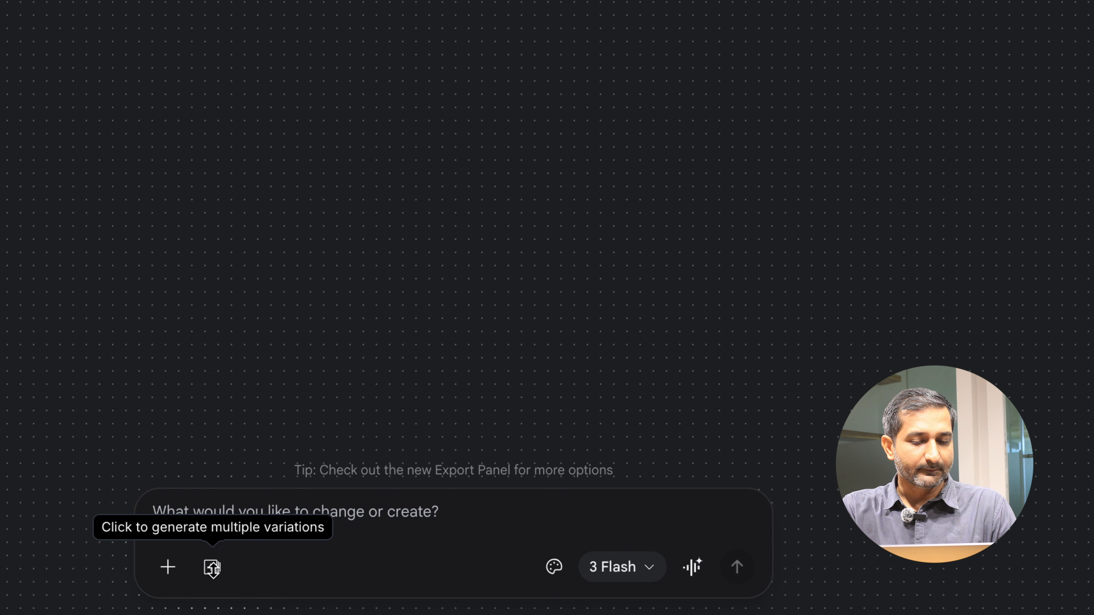
# - Inspect the generated Electric Bento design system's colour palette, typography and component samples
pyautogui.click(213, 569)
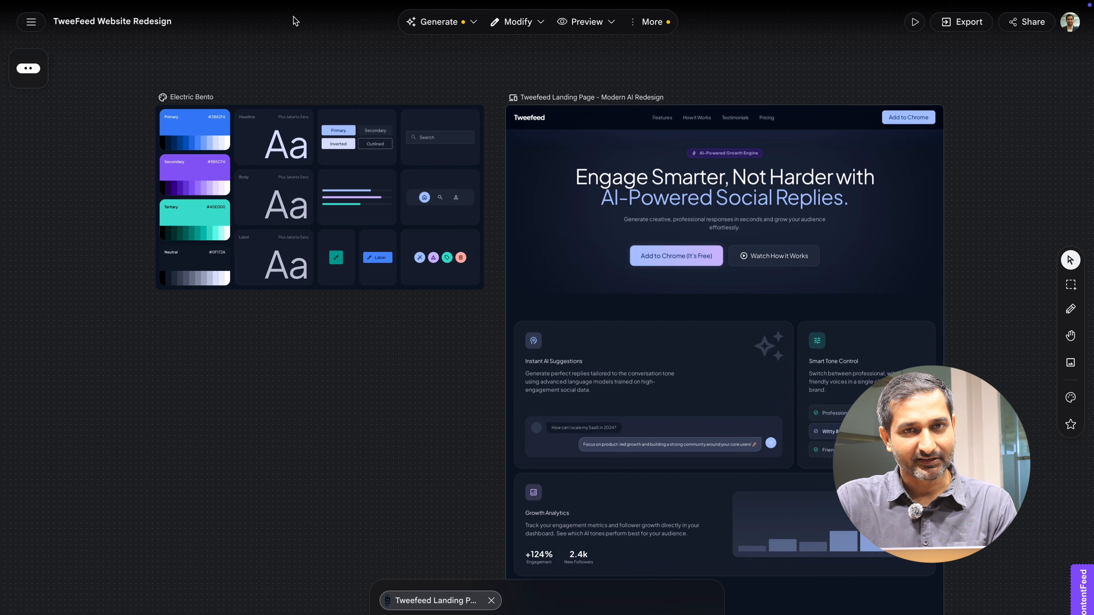
pyautogui.scroll(-2, 416, 81)
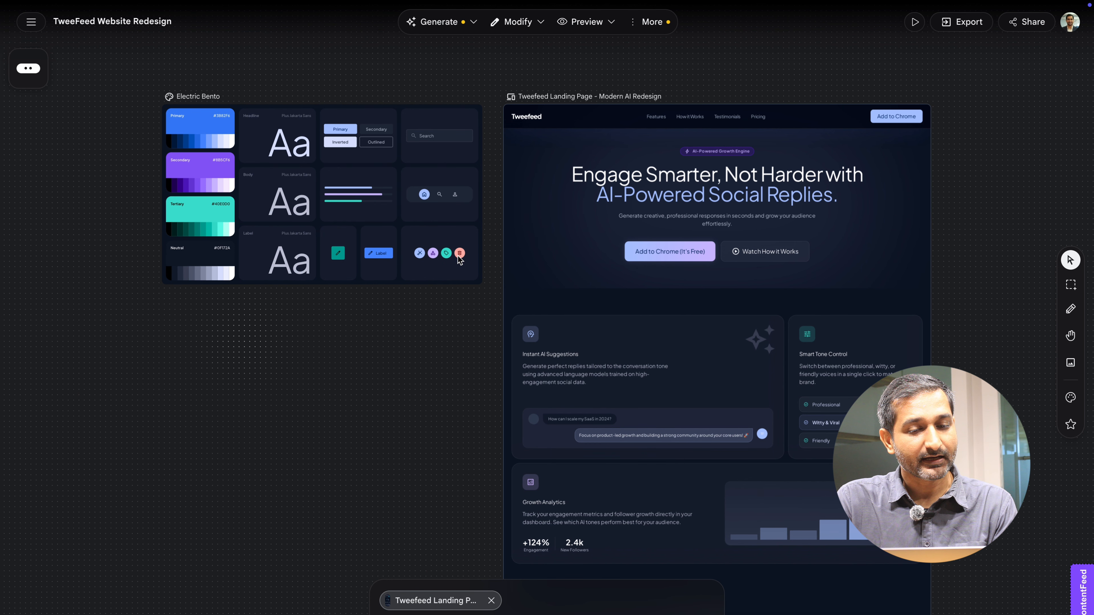
pyautogui.click(463, 135)
pyautogui.scroll(5, 251, 172)
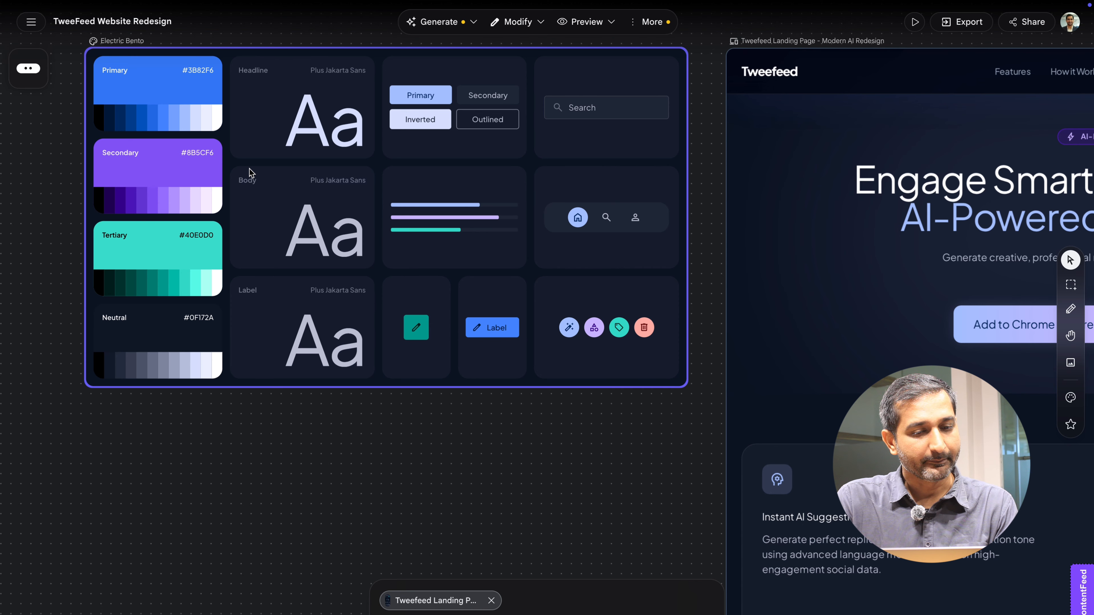
pyautogui.scroll(-1, 251, 173)
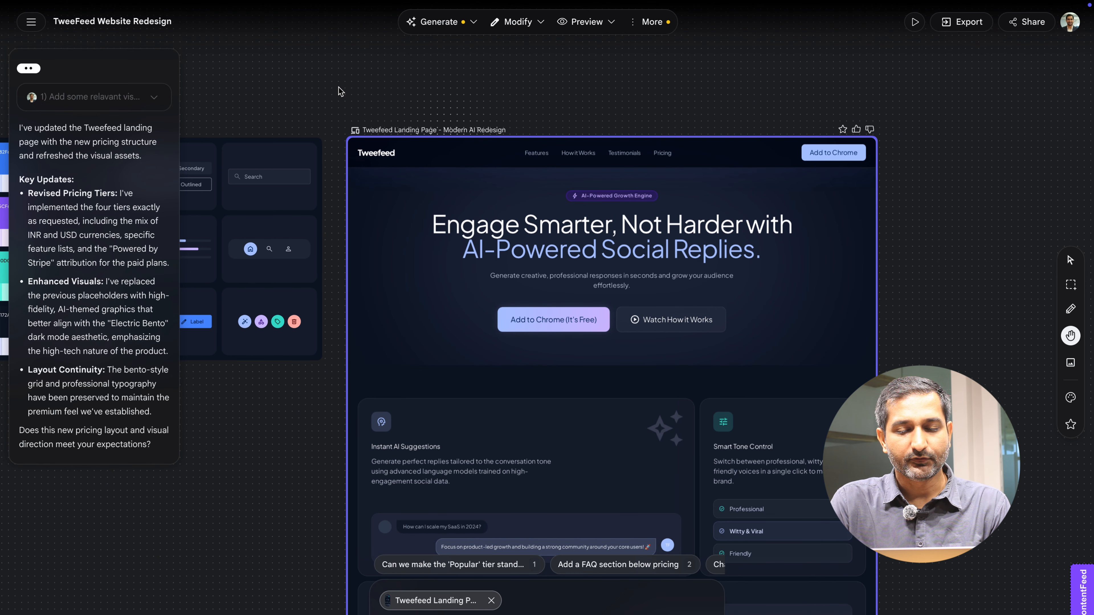
# - Scroll through the redesigned landing page from the hero section down to the pricing plans
pyautogui.moveTo(559, 85); pyautogui.dragTo(520, 69)
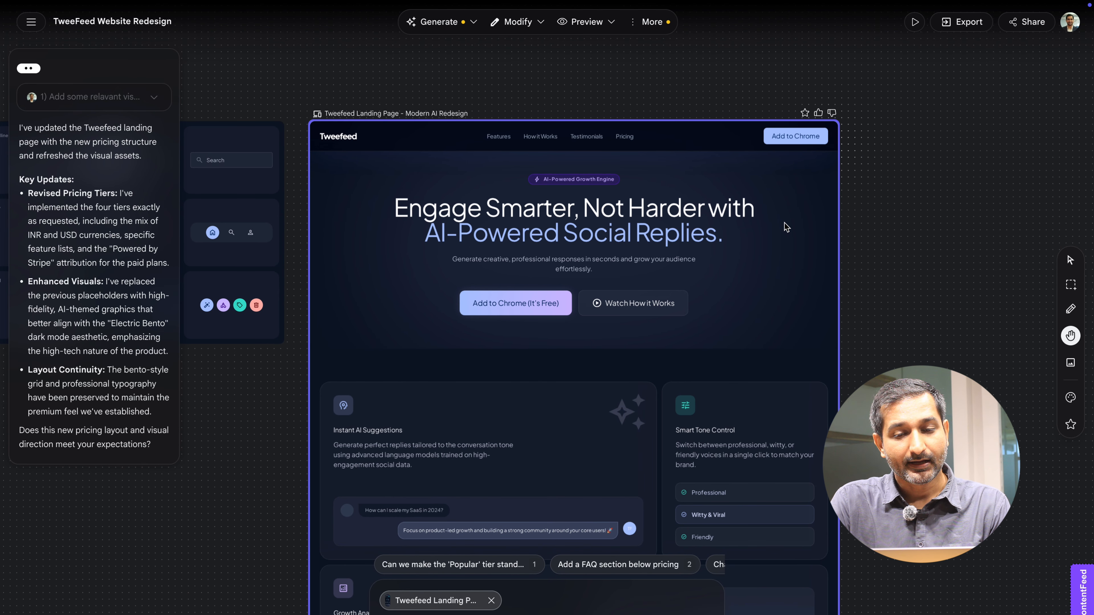
pyautogui.scroll(2, 786, 227)
pyautogui.scroll(3, 786, 227)
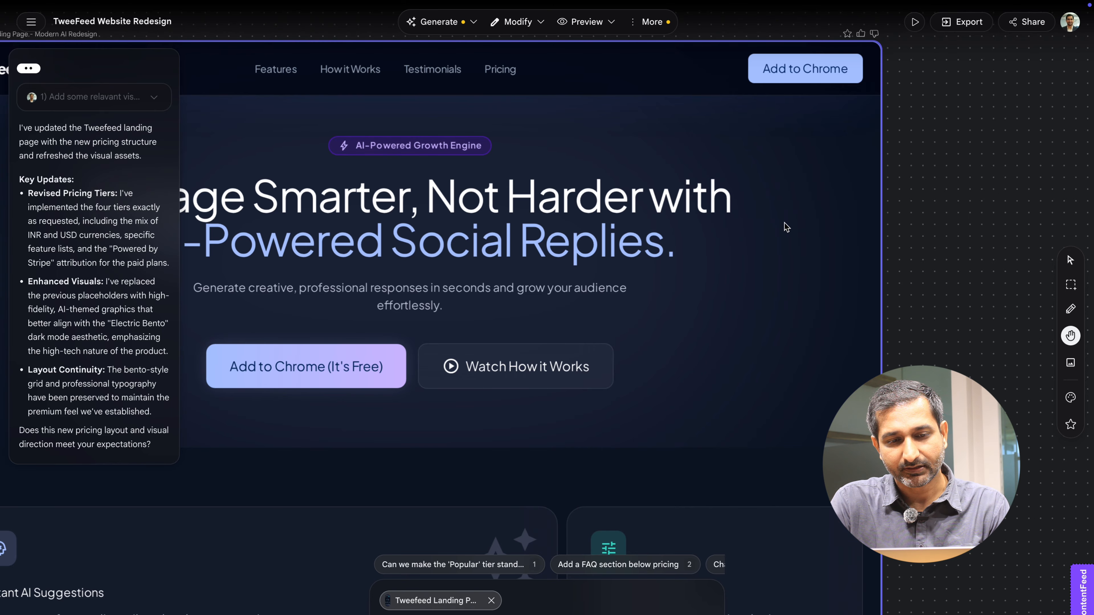
pyautogui.scroll(-4, 786, 227)
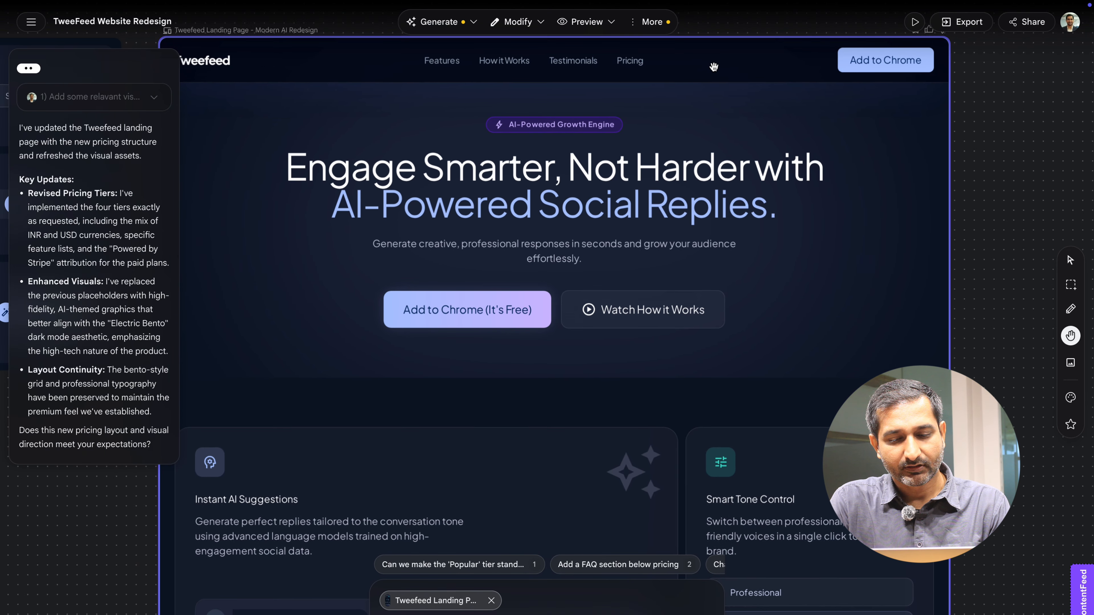
pyautogui.scroll(-4, 714, 67)
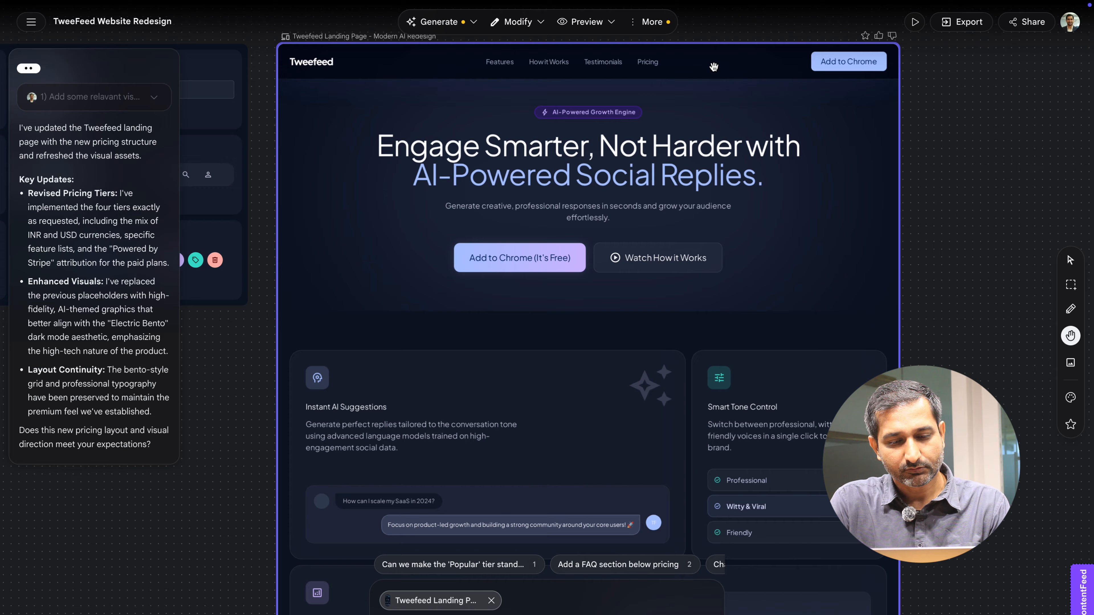
pyautogui.moveTo(939, 176); pyautogui.dragTo(937, 142)
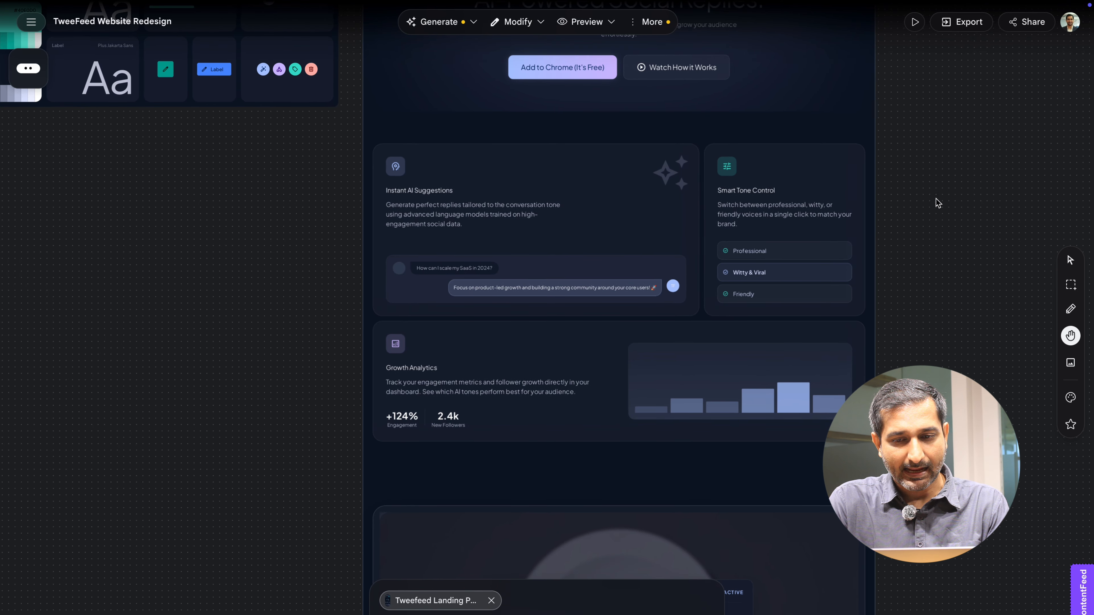
pyautogui.moveTo(939, 303); pyautogui.dragTo(922, 121)
pyautogui.moveTo(930, 281); pyautogui.dragTo(950, 183)
pyautogui.moveTo(940, 268); pyautogui.dragTo(945, 107)
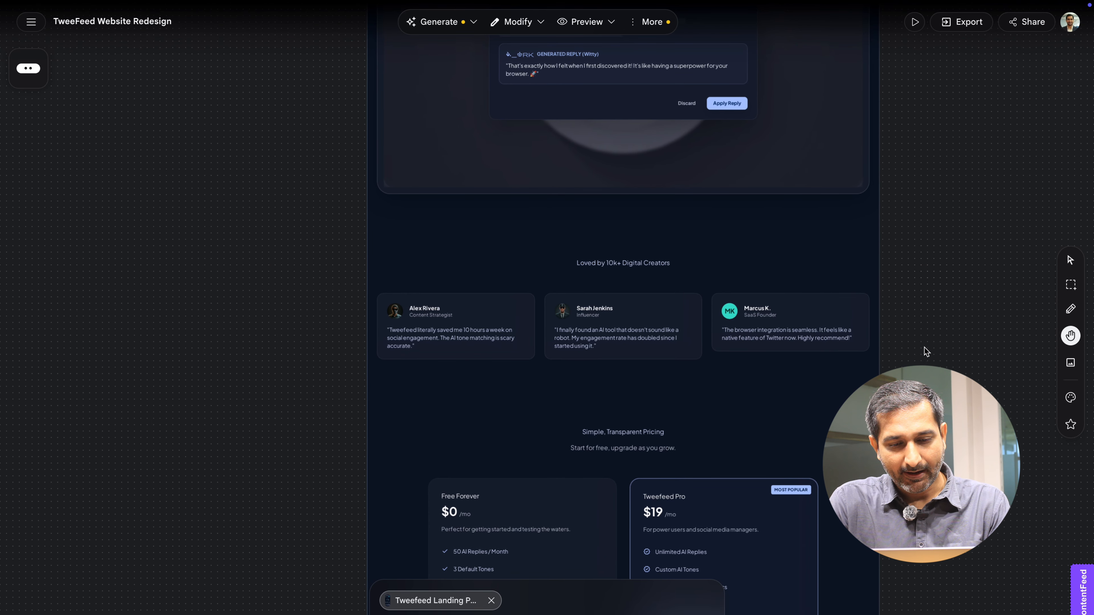
pyautogui.scroll(-3, 915, 289)
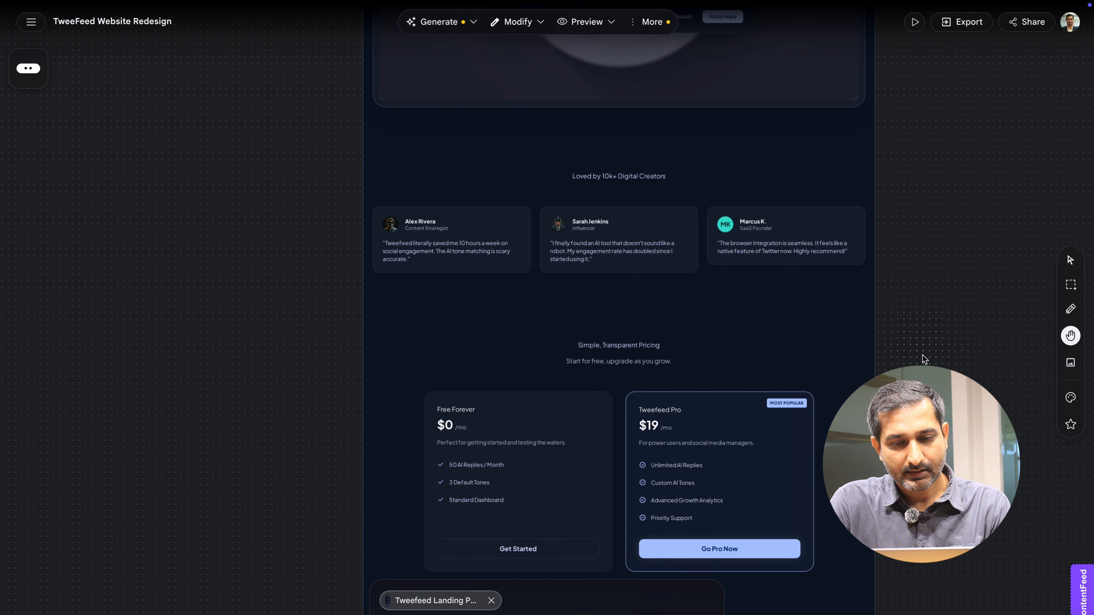
pyautogui.moveTo(921, 316); pyautogui.dragTo(923, 134)
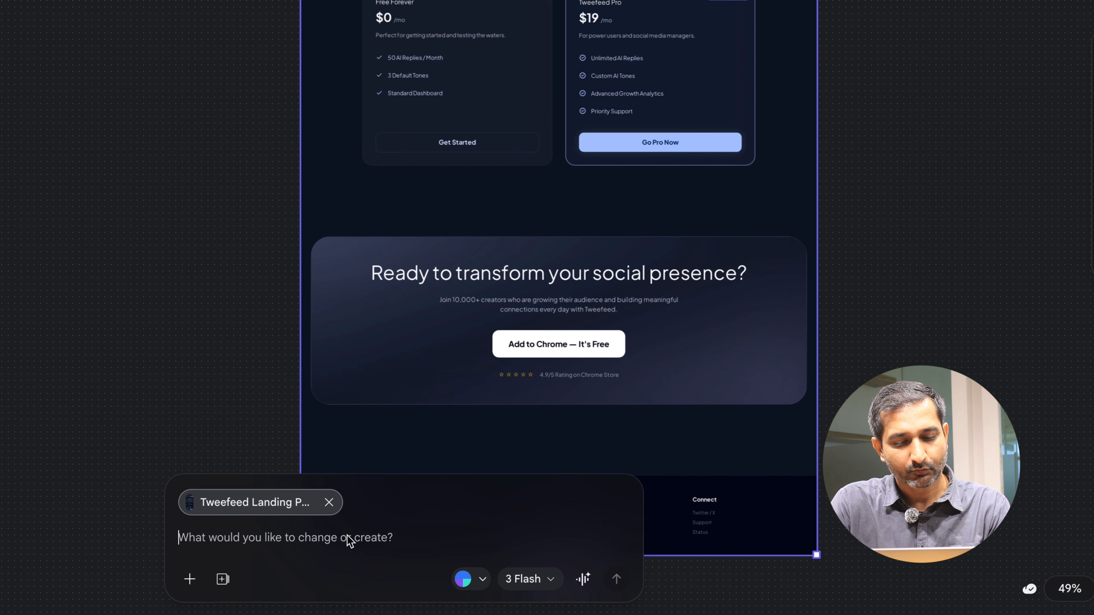
# - Paste the request to add relevant visually appealing images and change the pricing tiers, then send it
pyautogui.write('$ 14.99/Month 15000 Replies Priority Support Replies expire in 30 days Non-refundable Pay * Powered byStripe')
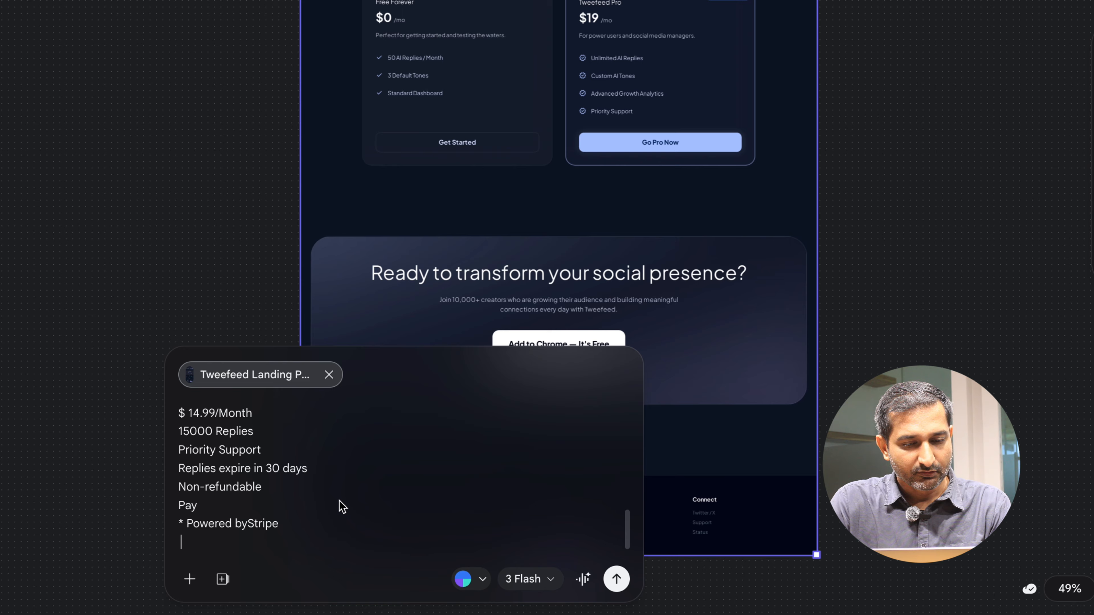
pyautogui.scroll(10, 343, 507)
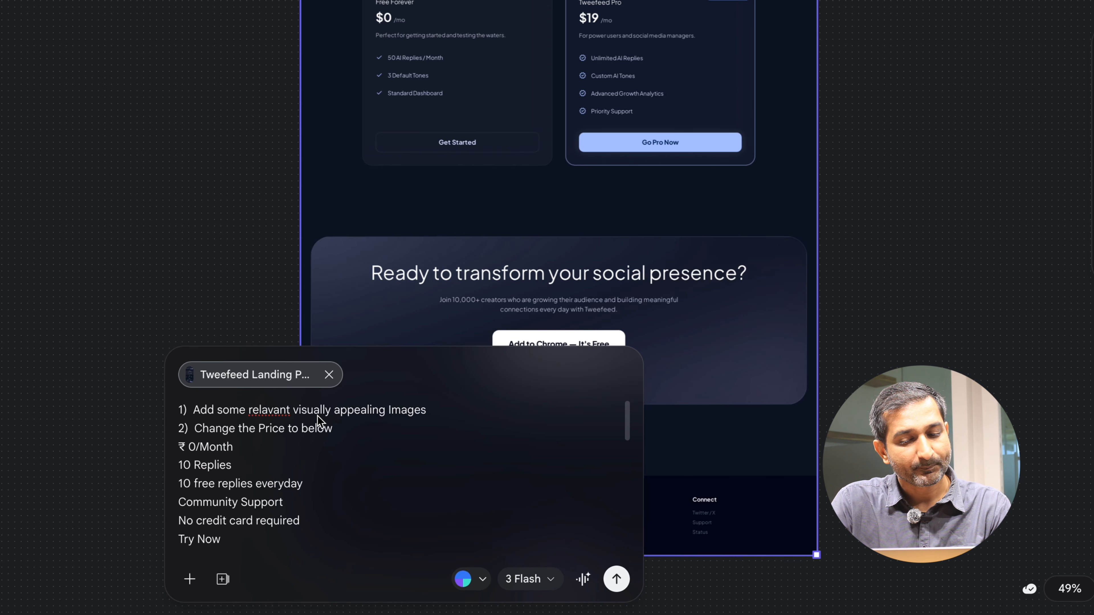
pyautogui.click(427, 410)
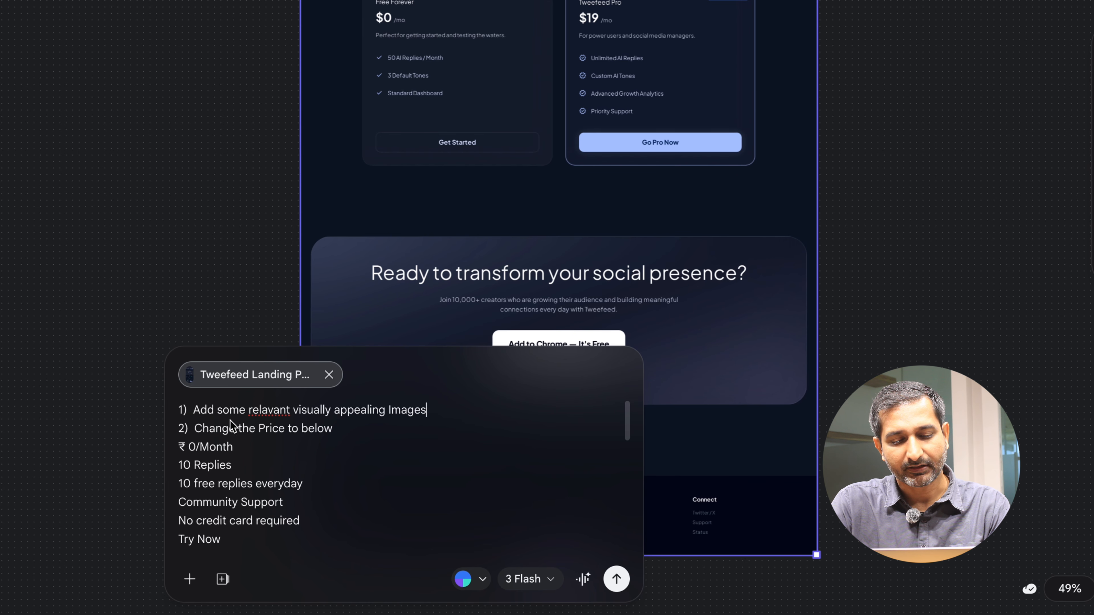
pyautogui.scroll(-2, 283, 497)
pyautogui.scroll(-5, 286, 500)
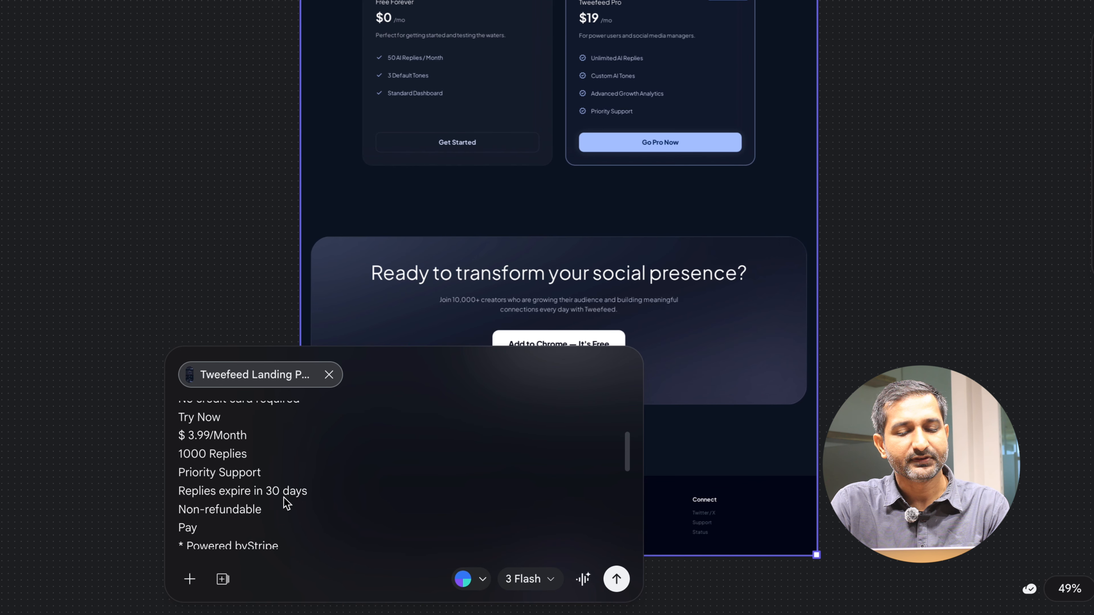
pyautogui.scroll(10, 286, 501)
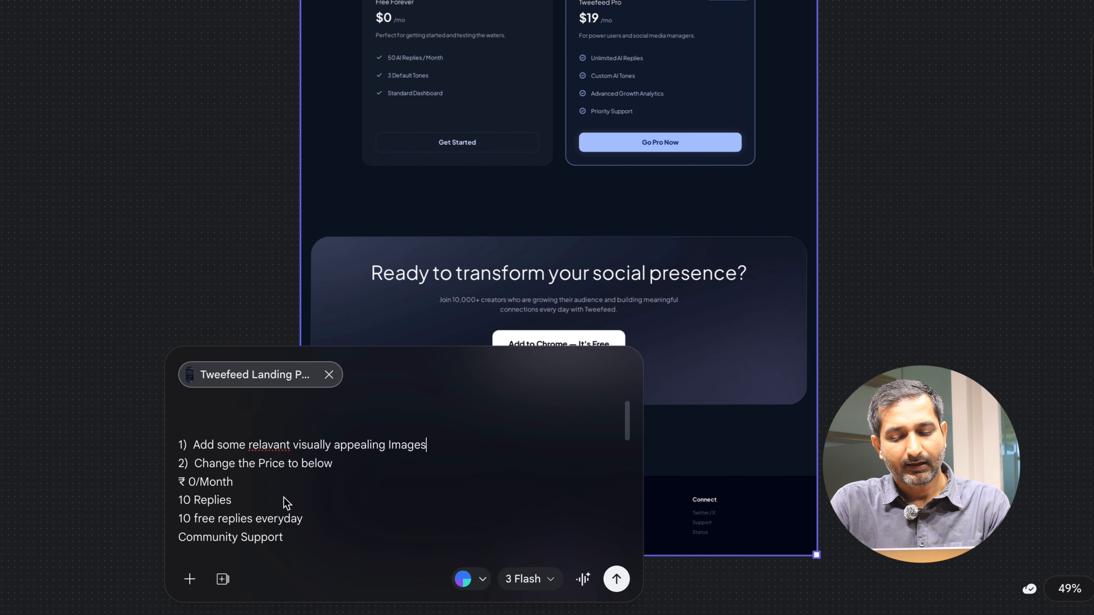
pyautogui.click(617, 579)
# - Review the updated landing page design on the canvas
pyautogui.scroll(2, 410, 209)
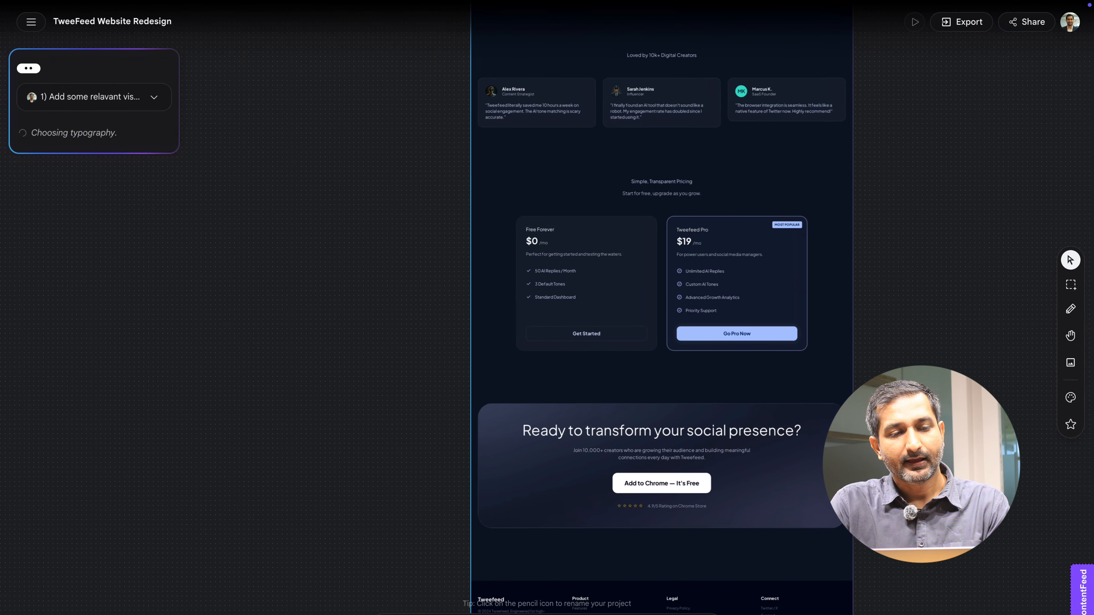
pyautogui.scroll(-5, 410, 210)
pyautogui.scroll(5, 410, 210)
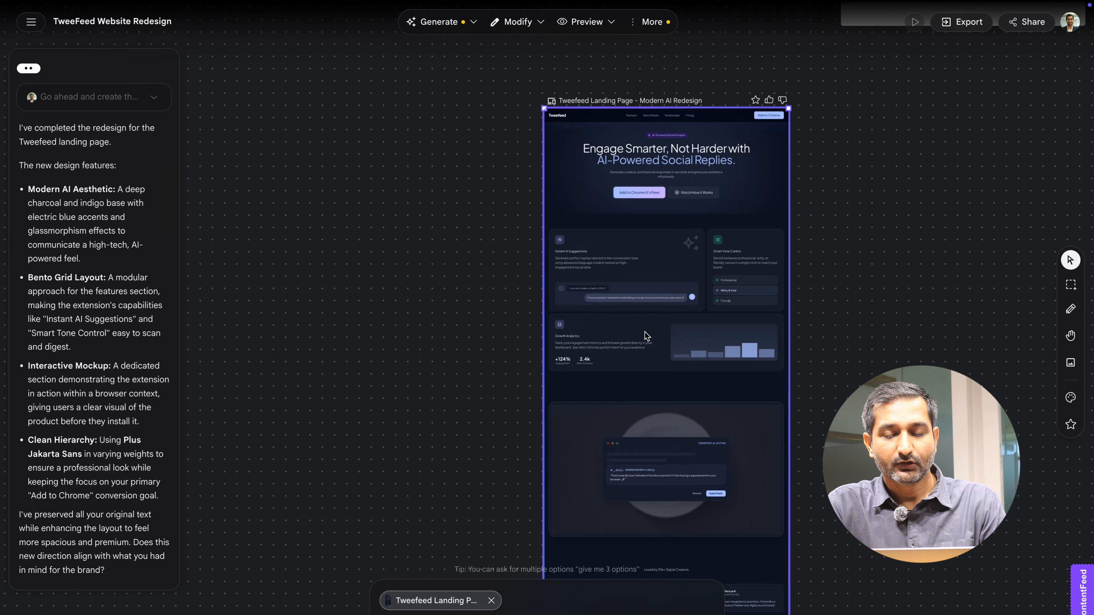
pyautogui.scroll(5, 646, 336)
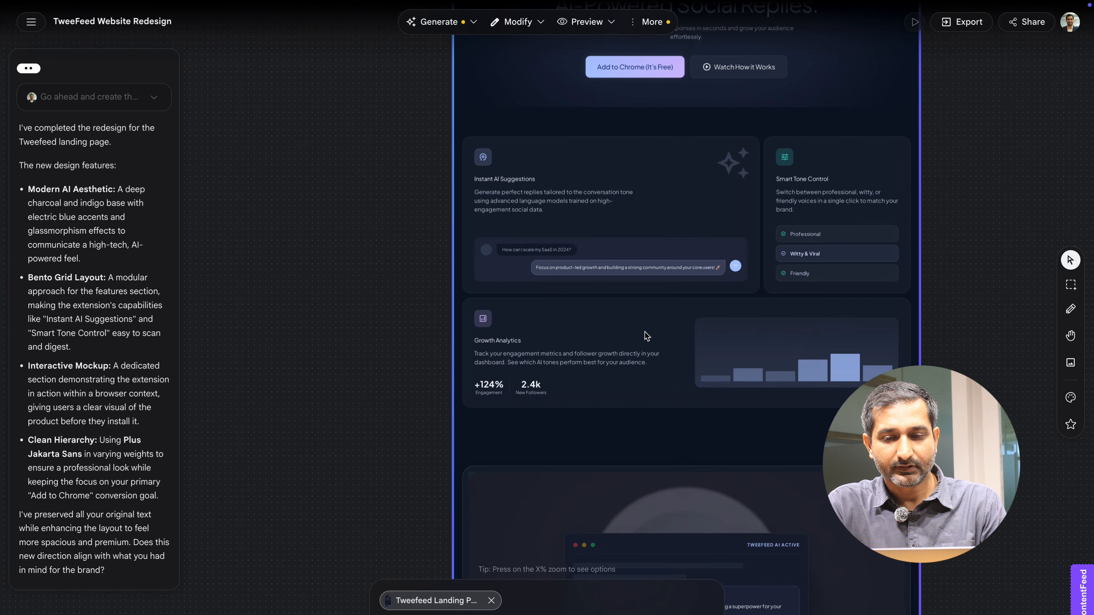
pyautogui.scroll(3, 647, 336)
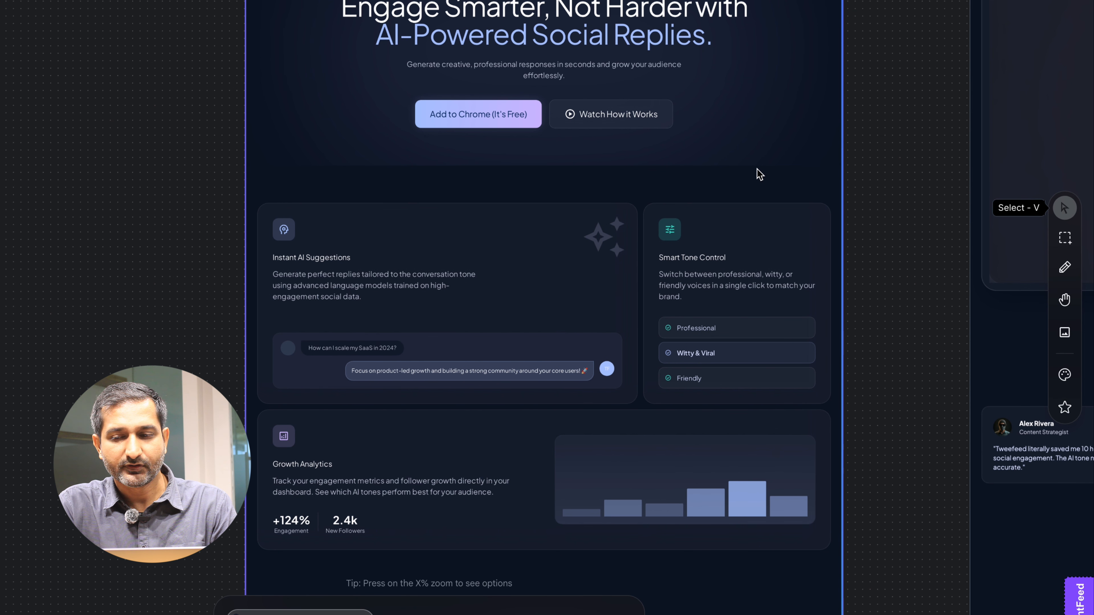
# - Try editing the Instant AI Suggestions description text on the landing page with the Edit tool
pyautogui.click(1065, 208)
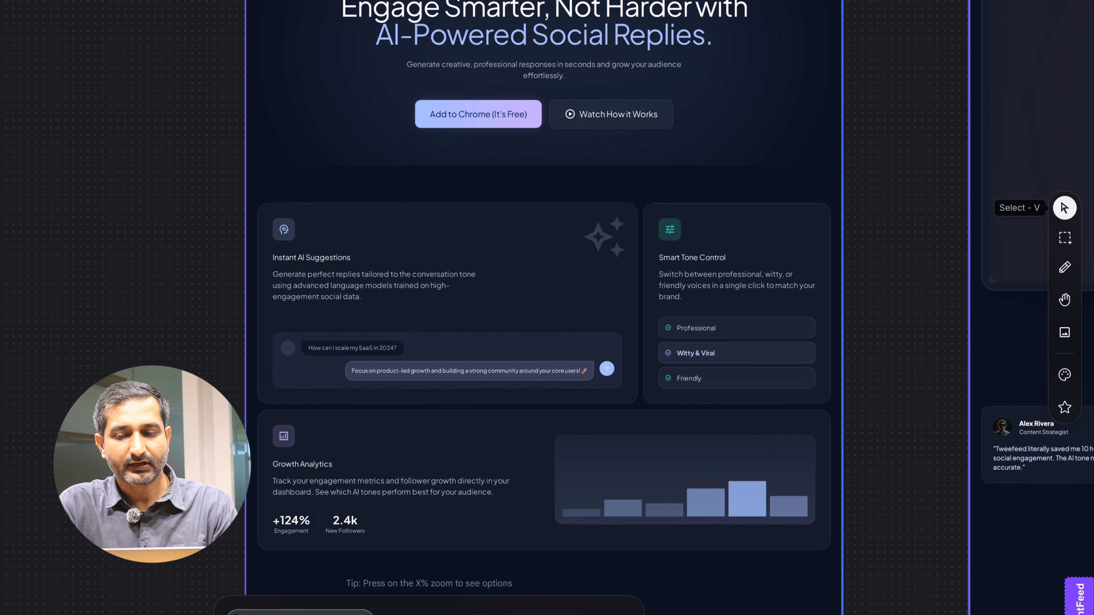
pyautogui.click(1065, 237)
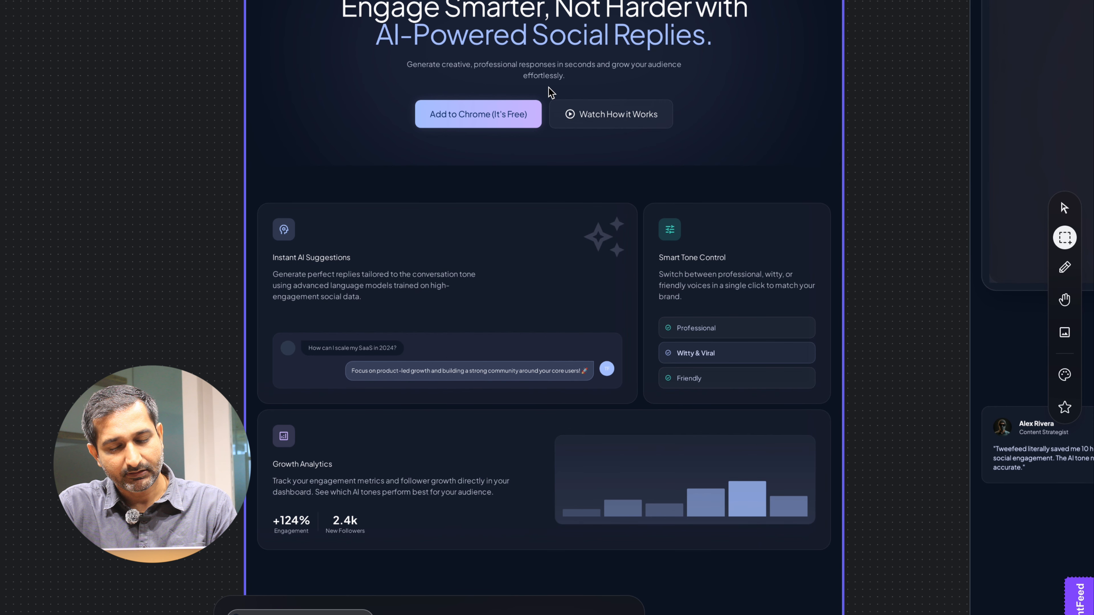
pyautogui.click(1069, 268)
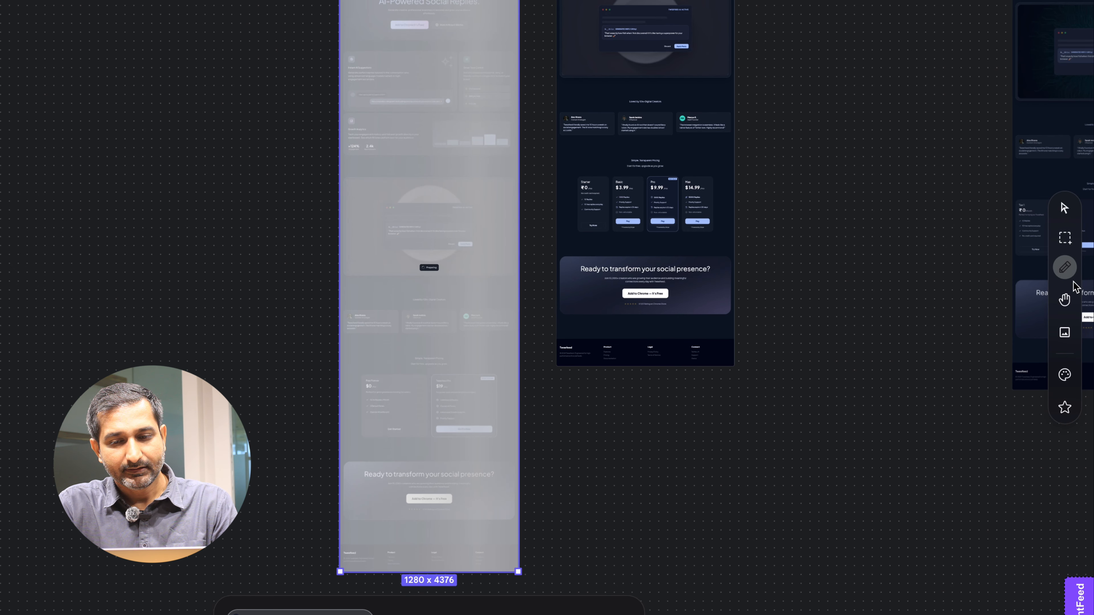
pyautogui.scroll(5, 408, 166)
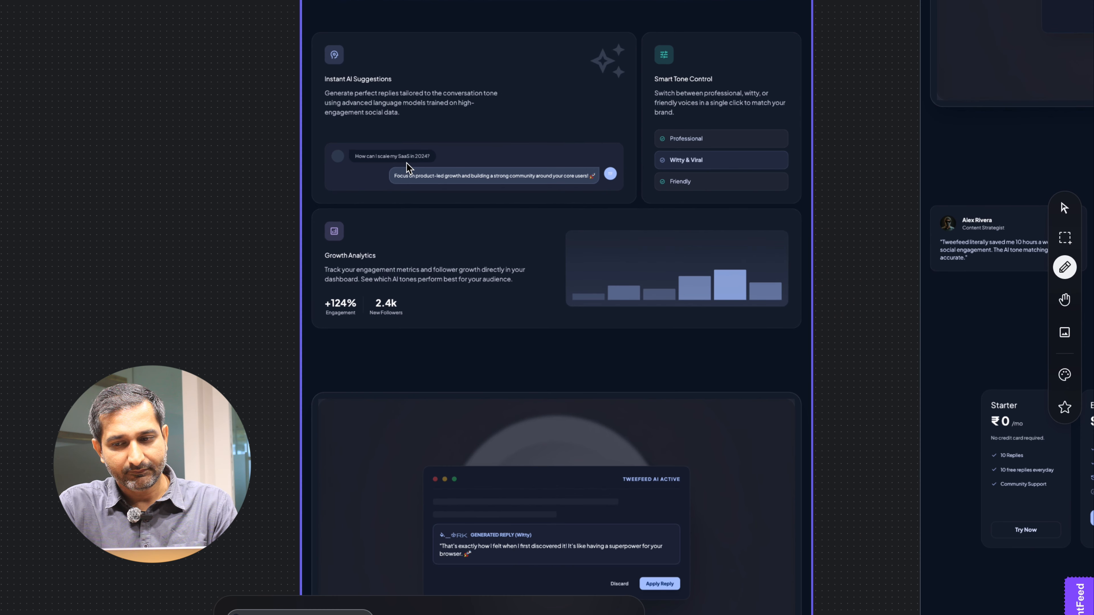
pyautogui.scroll(3, 408, 165)
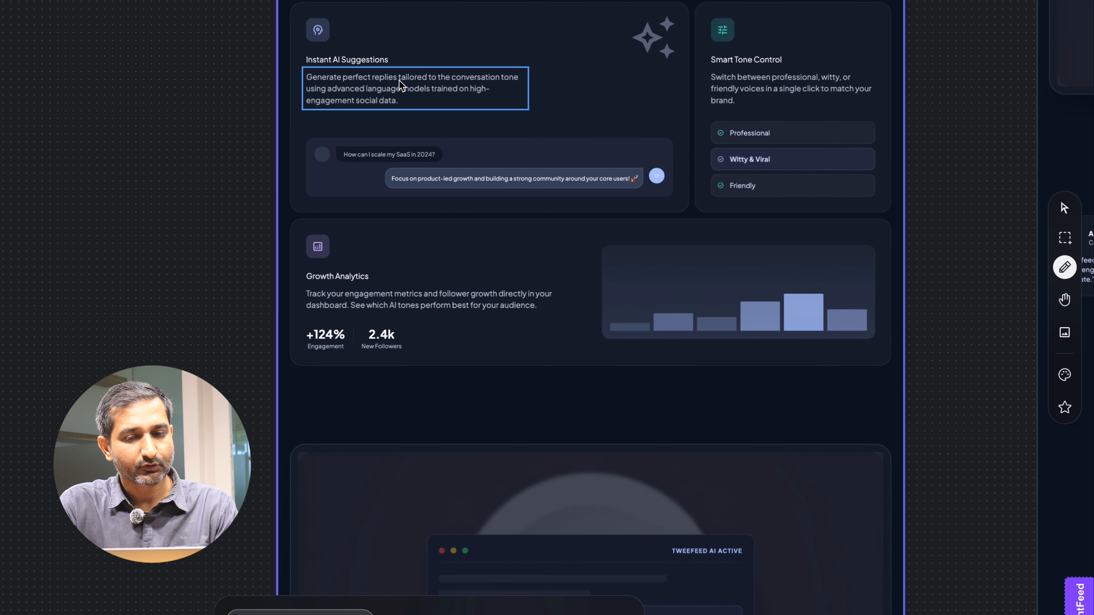
pyautogui.click(400, 81)
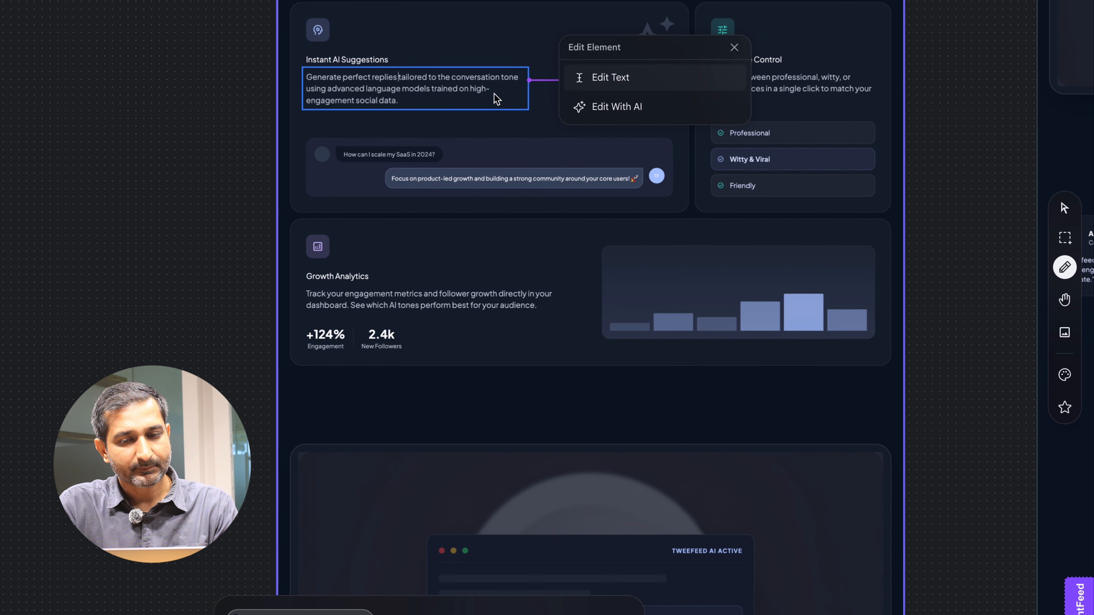
pyautogui.click(475, 104)
pyautogui.write('hhdhkdhkhkh')
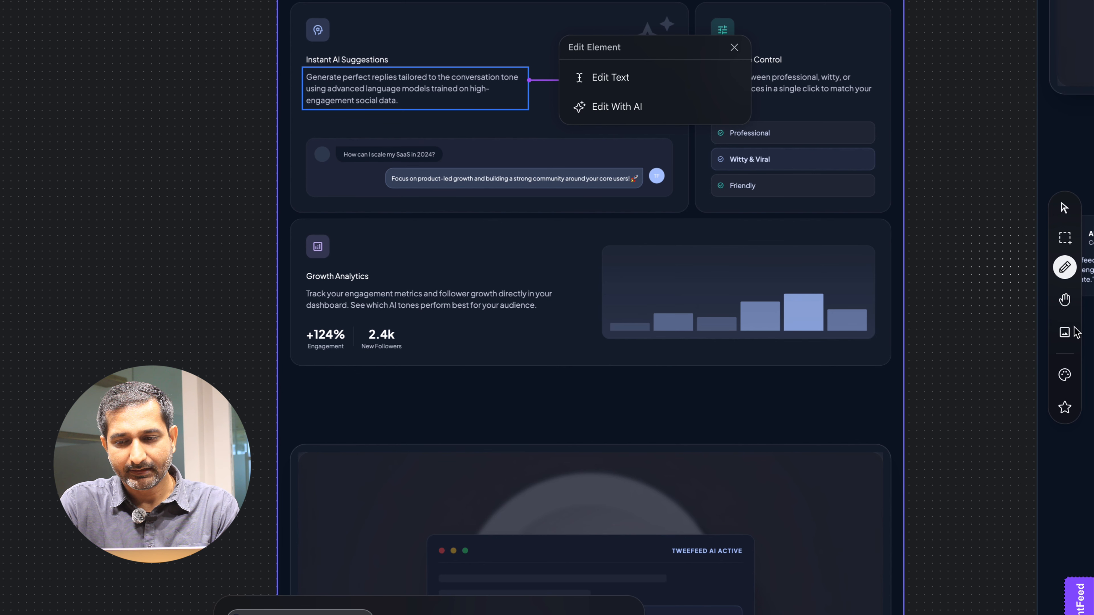
pyautogui.click(1068, 306)
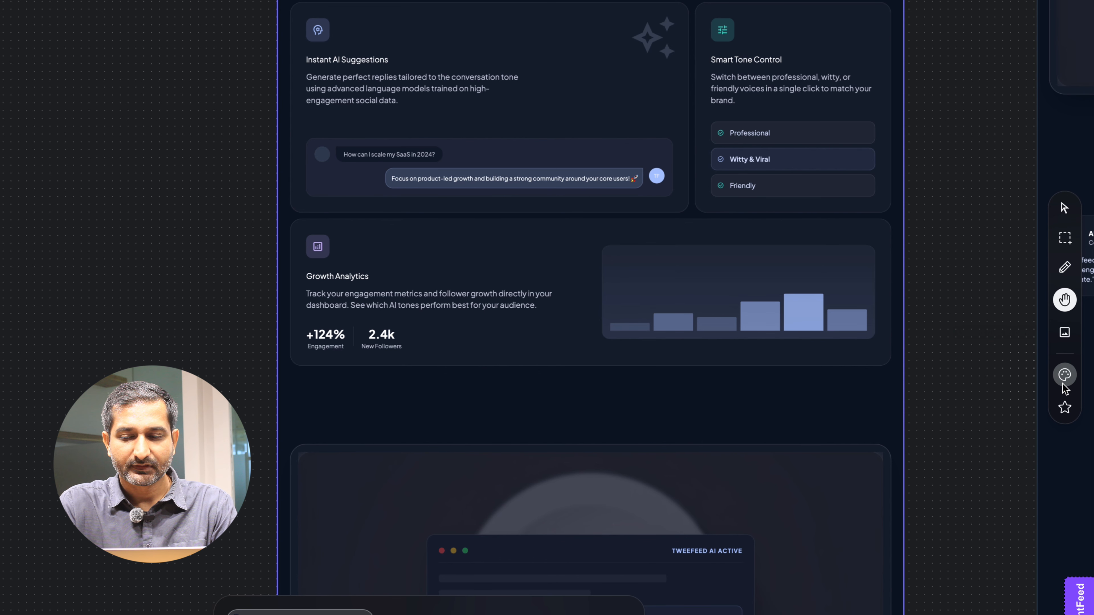
# - Open the theme panel and switch the design mode to Light, then back to Dark
pyautogui.click(1065, 375)
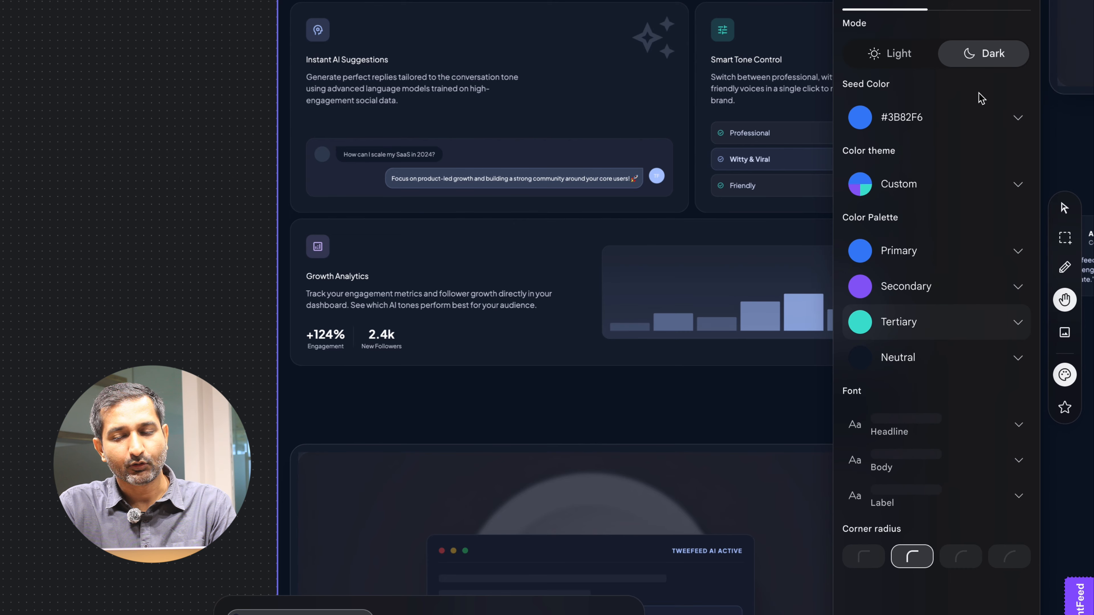
pyautogui.click(911, 53)
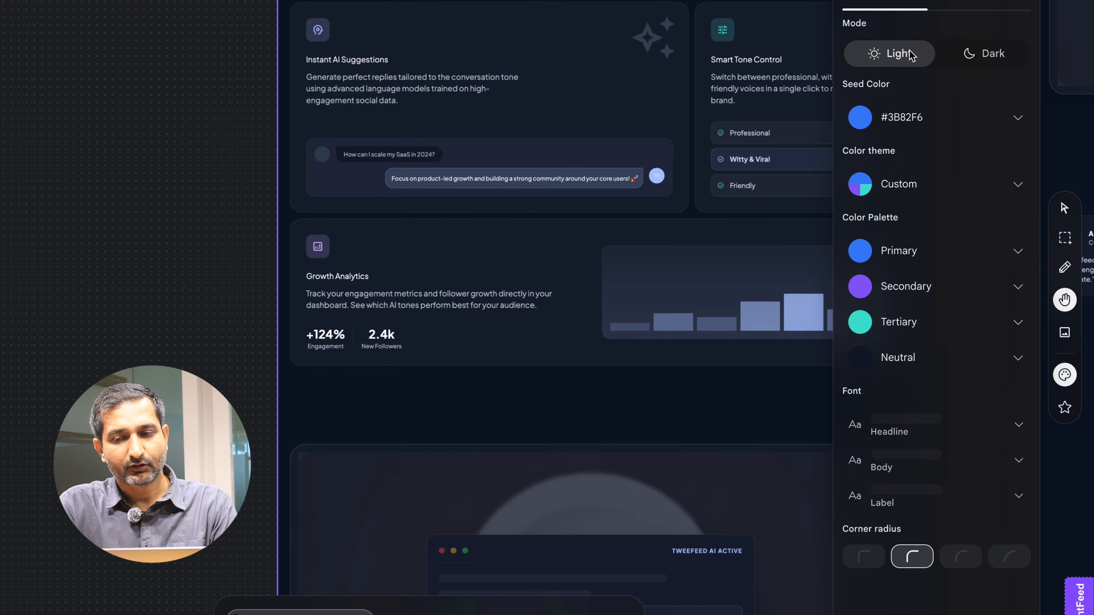
pyautogui.click(986, 58)
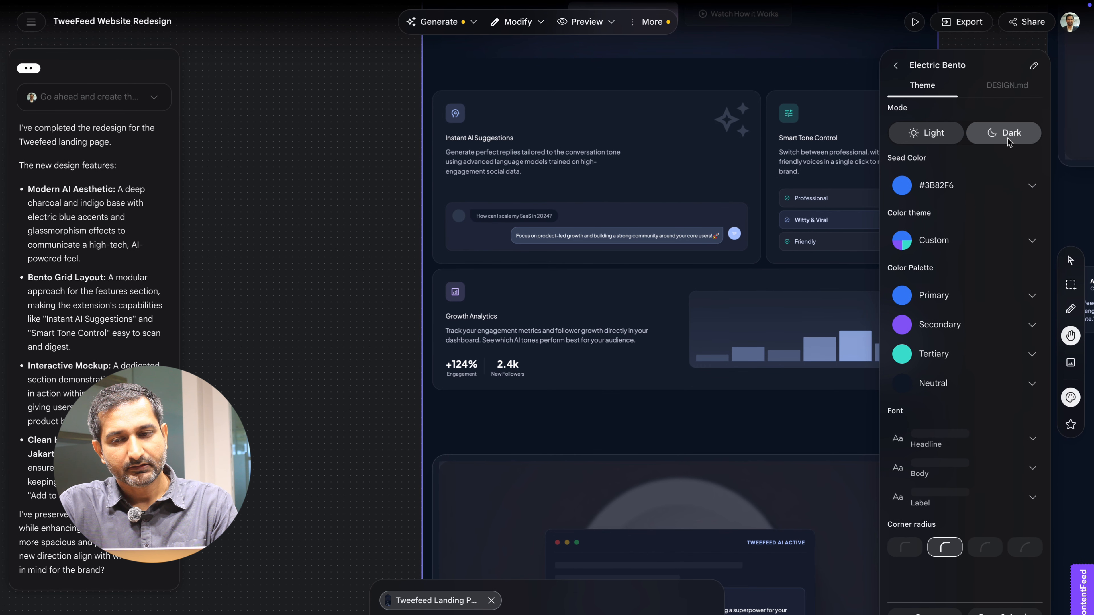
# - View the Electric Bento design system's DESIGN.md file
pyautogui.click(1010, 86)
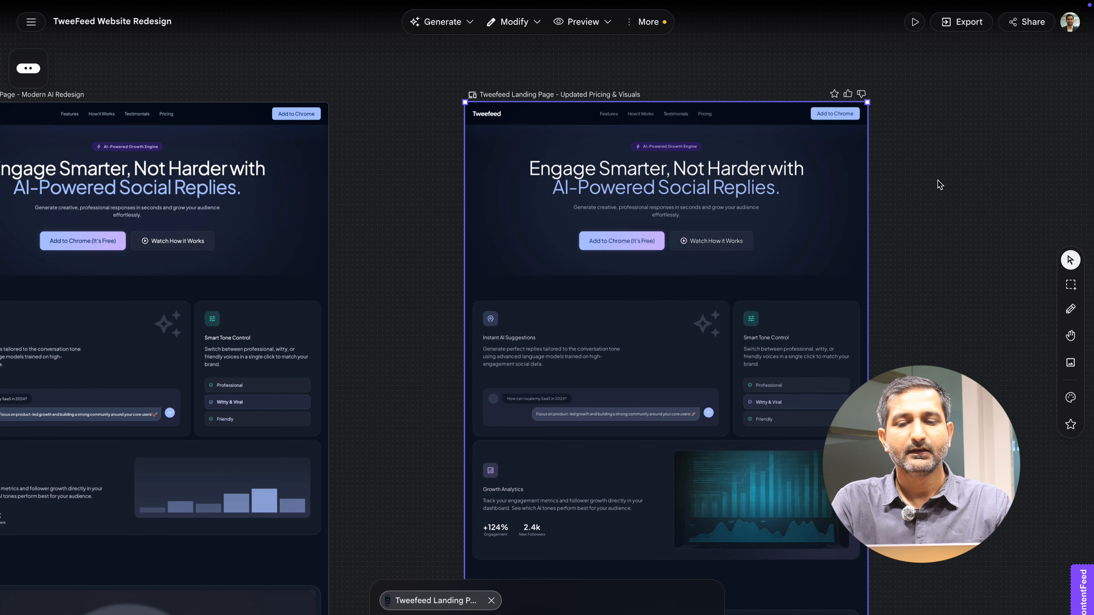
pyautogui.scroll(-3, 939, 185)
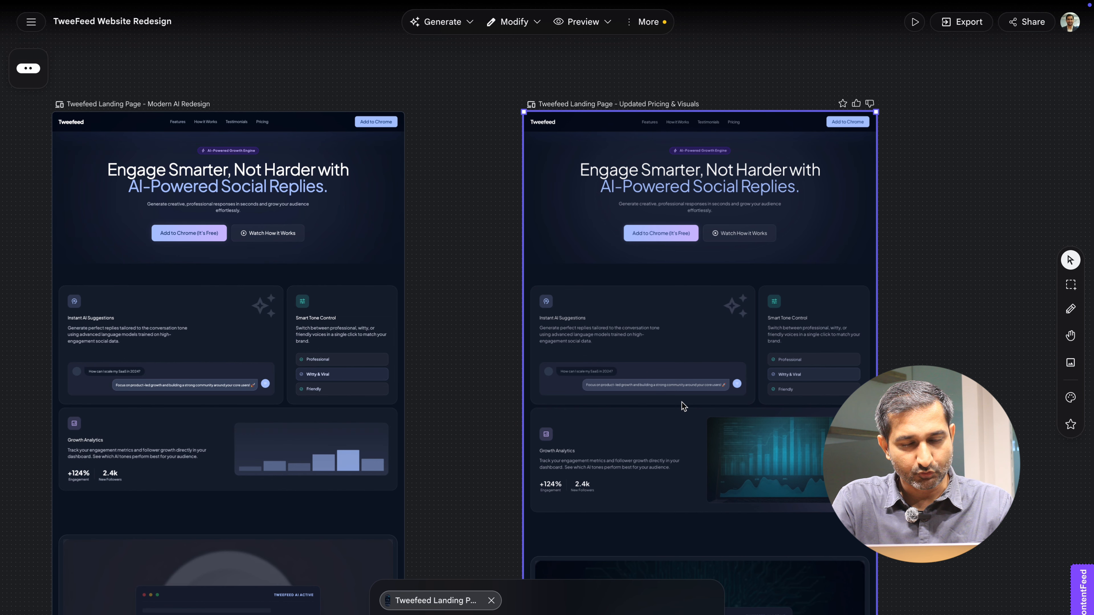
pyautogui.scroll(-2, 784, 471)
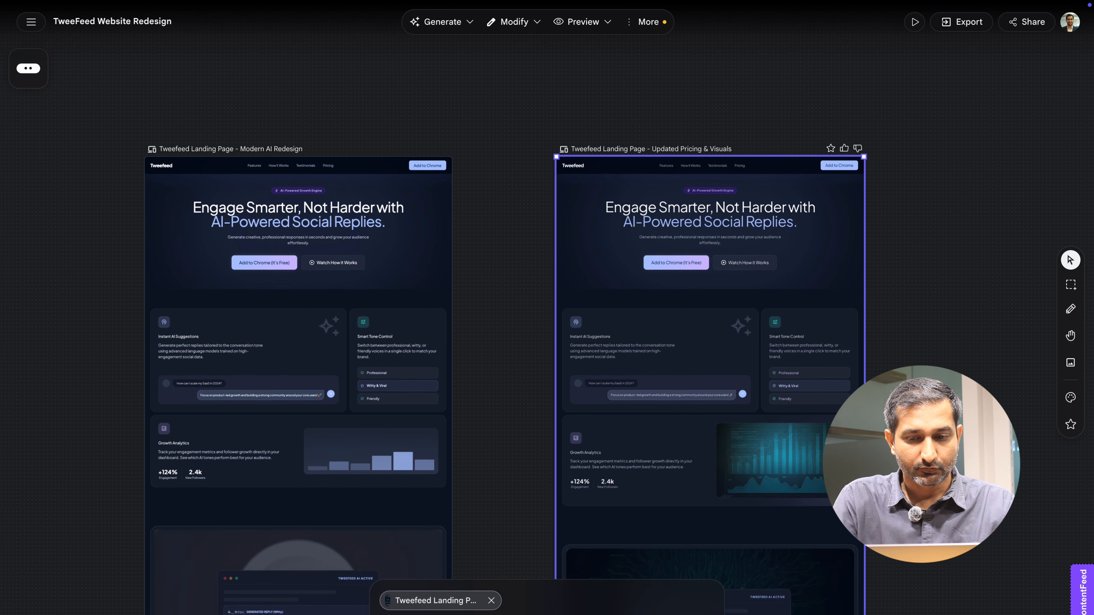
# - Review the revised four pricing tiers on the updated landing page design
pyautogui.click(903, 305)
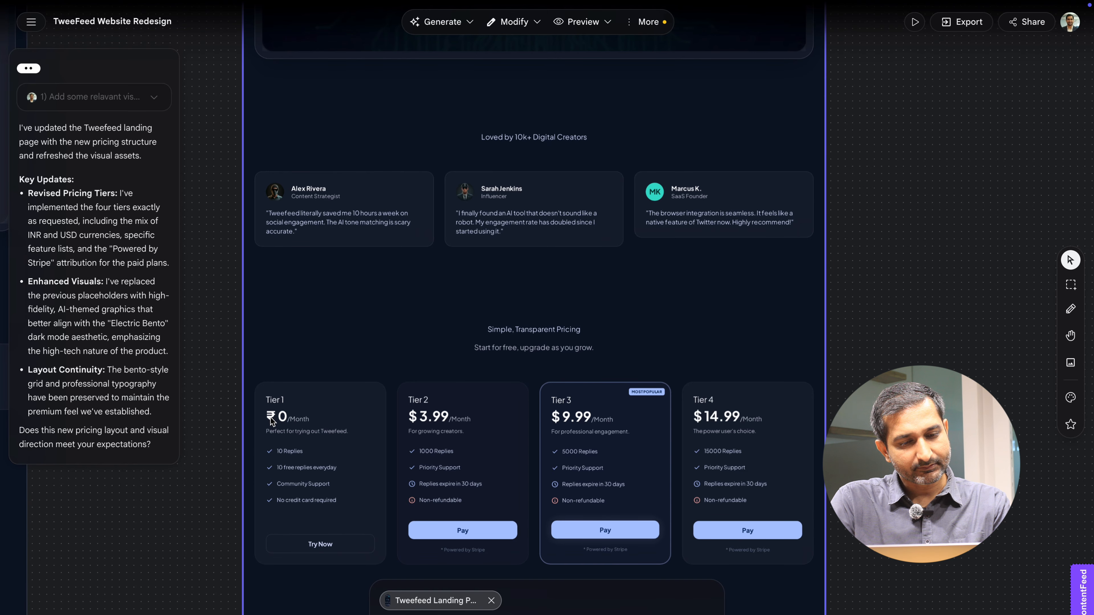
pyautogui.scroll(3, 586, 300)
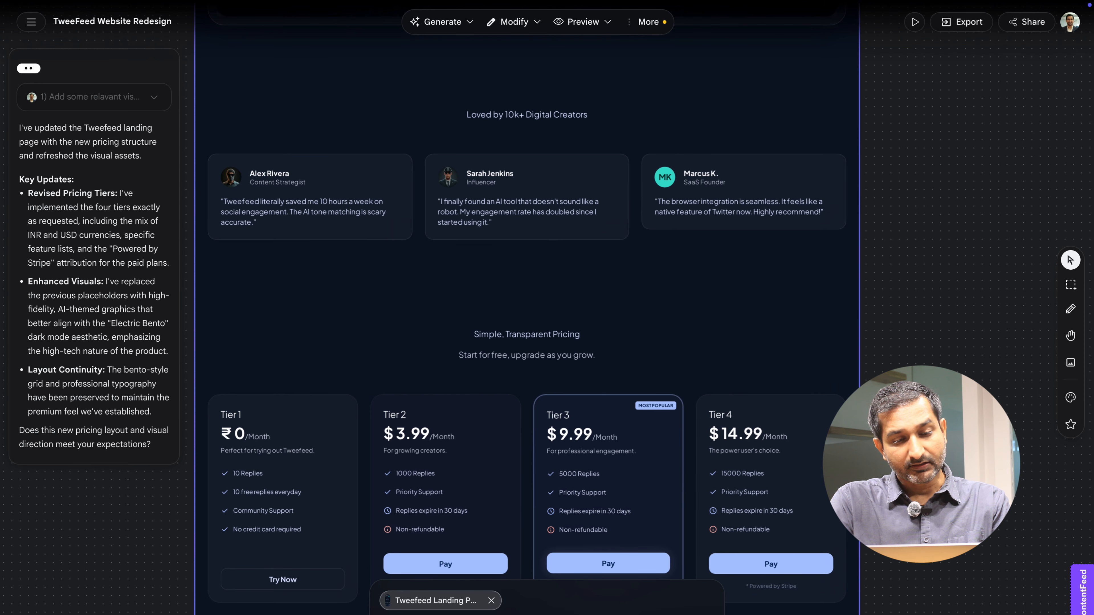
pyautogui.click(390, 614)
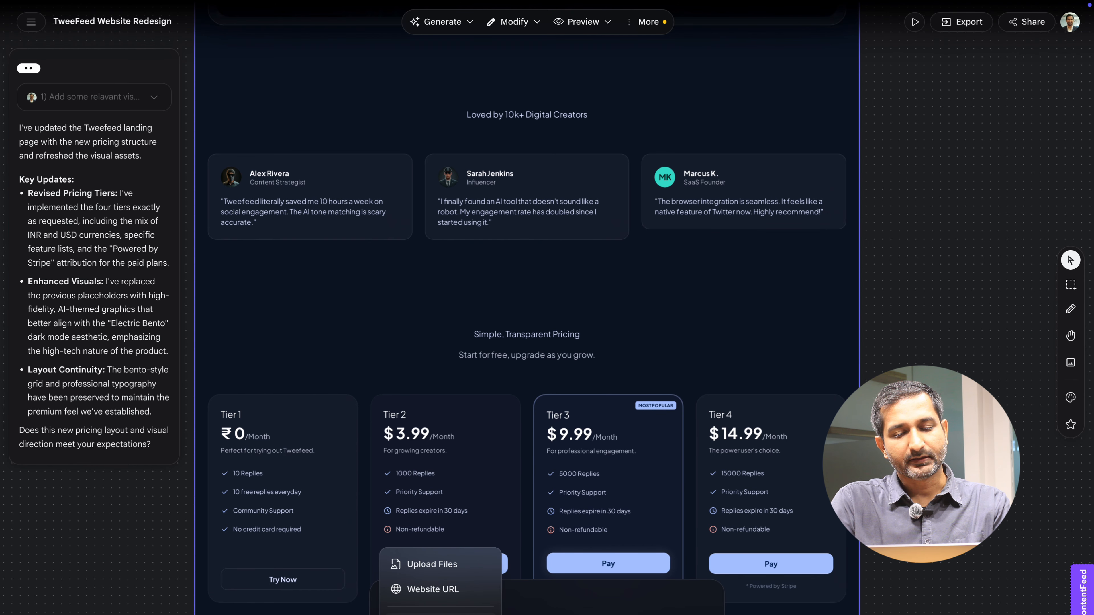
pyautogui.click(568, 556)
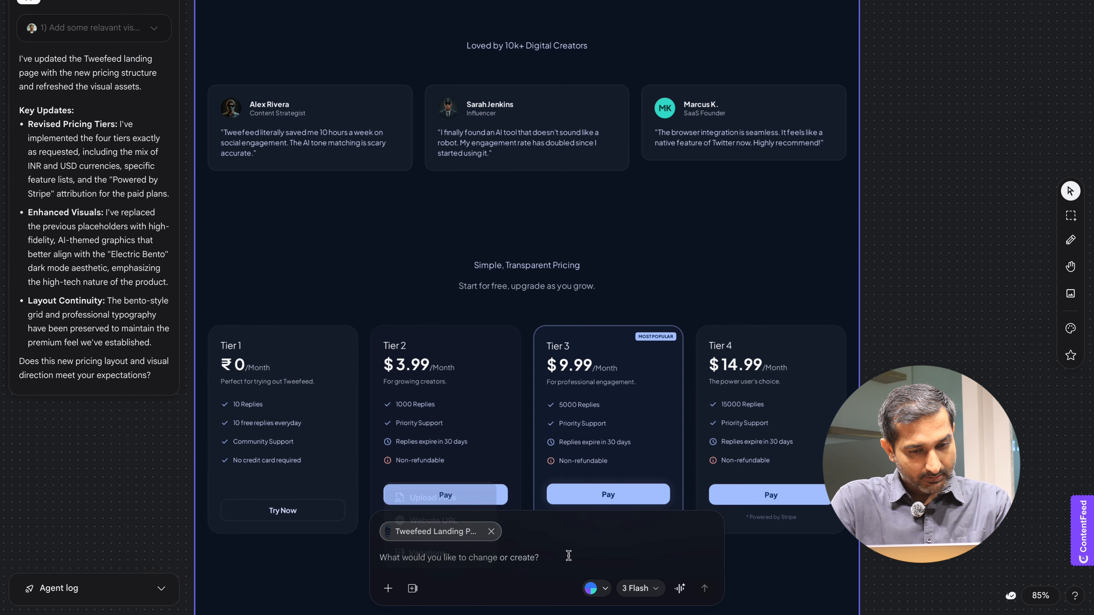
pyautogui.press('space')
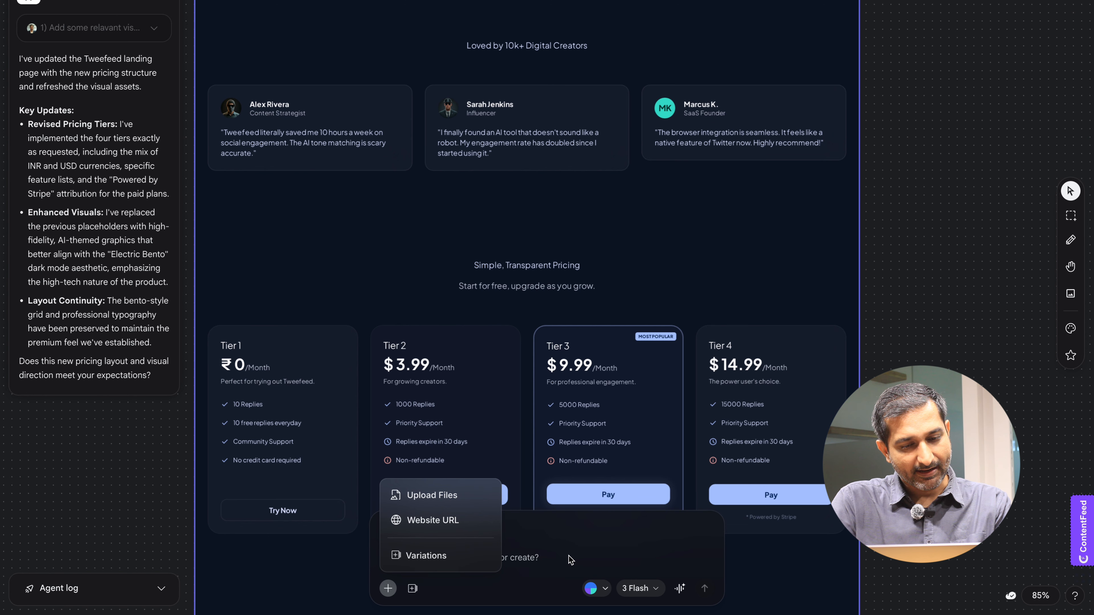
pyautogui.click(569, 556)
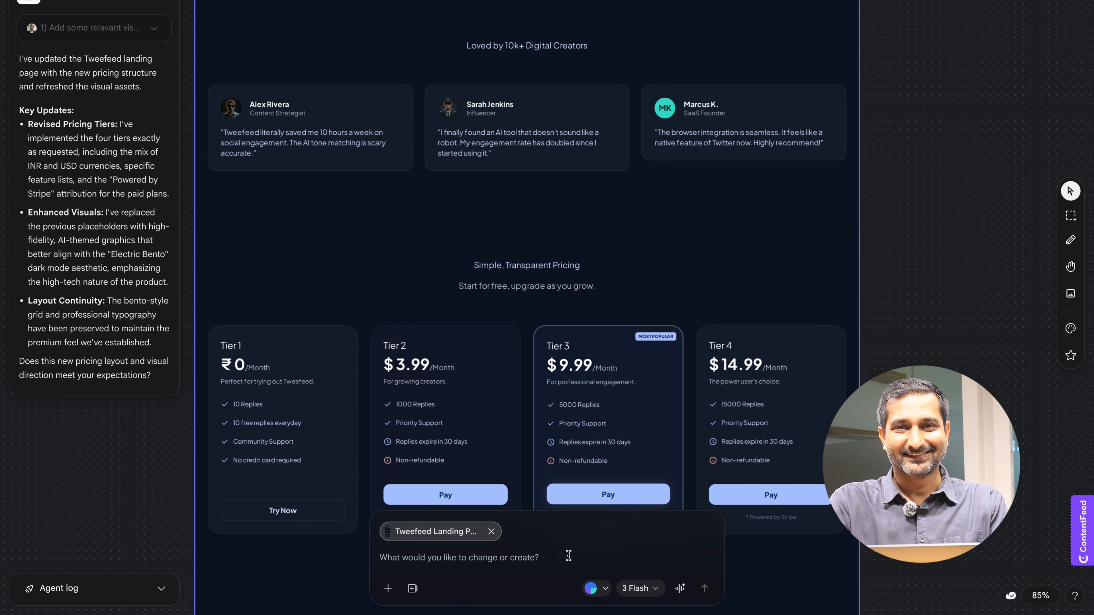
pyautogui.scroll(-5, 612, 315)
pyautogui.scroll(-2, 614, 388)
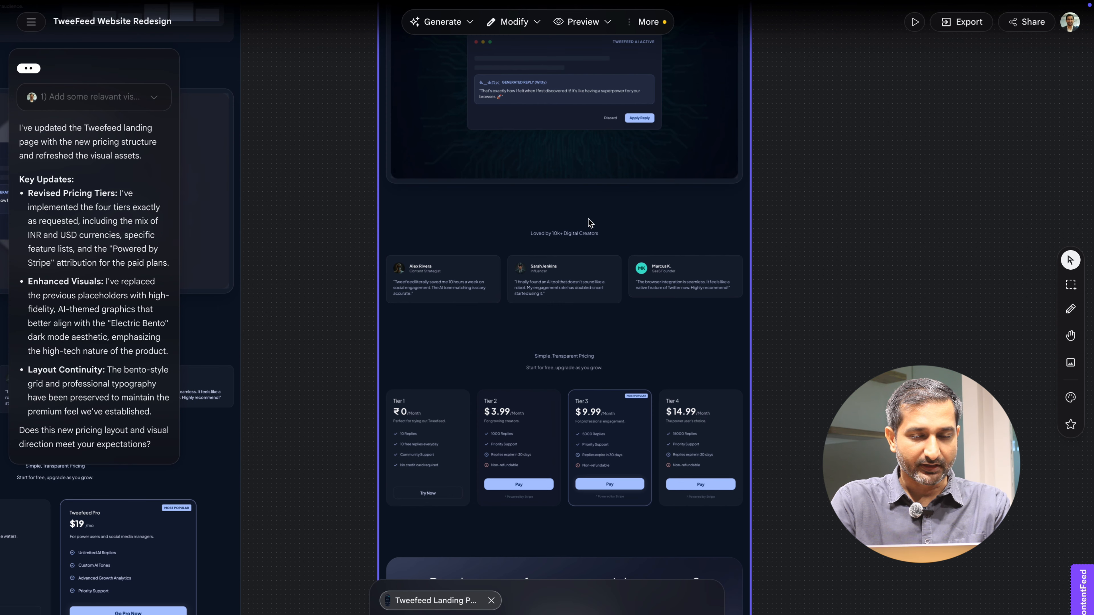
# - Generate an instant prototype of the updated landing page
pyautogui.click(469, 21)
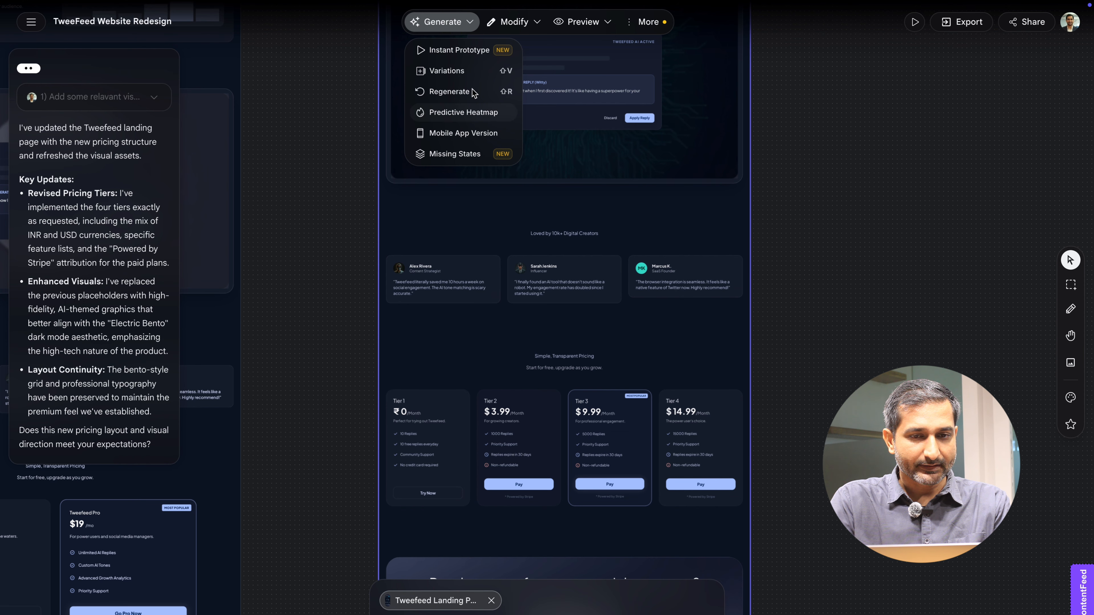
pyautogui.click(474, 22)
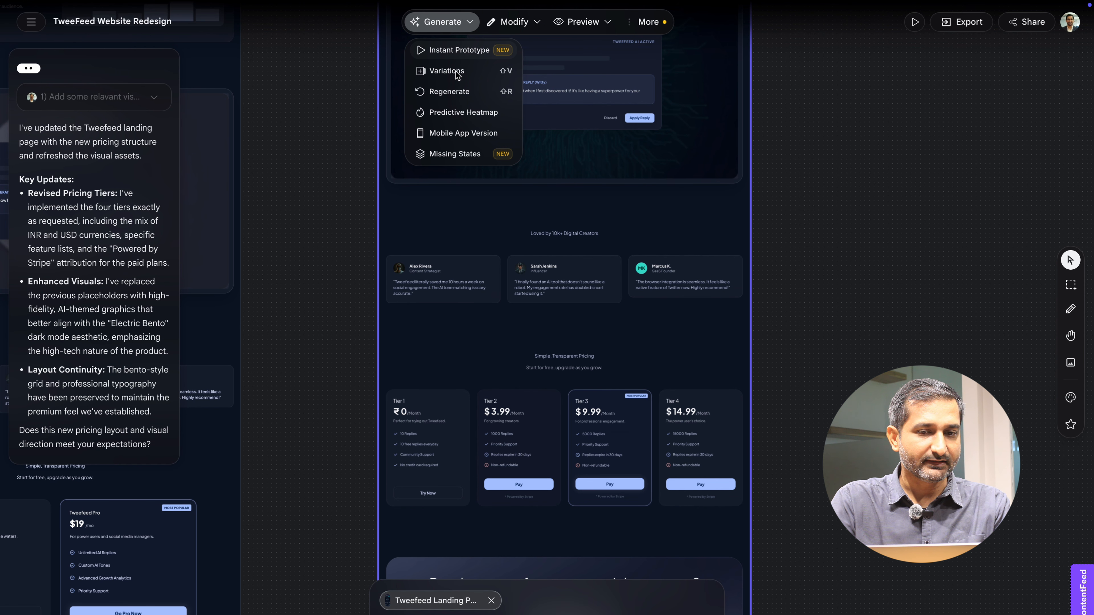
pyautogui.click(464, 47)
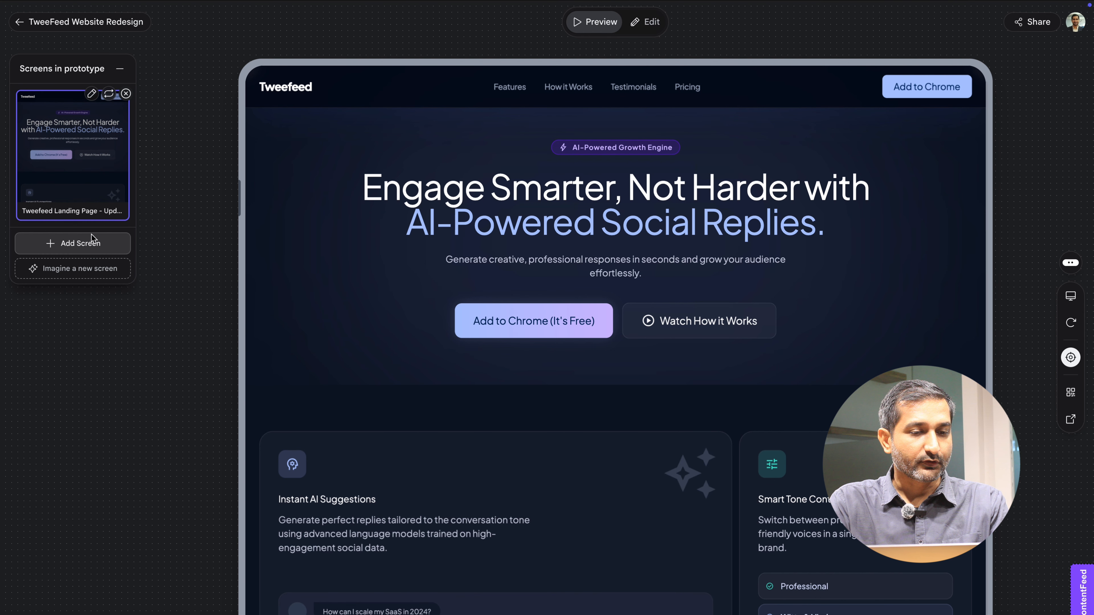
# - Preview the prototype in mobile view and return to the canvas
pyautogui.click(90, 250)
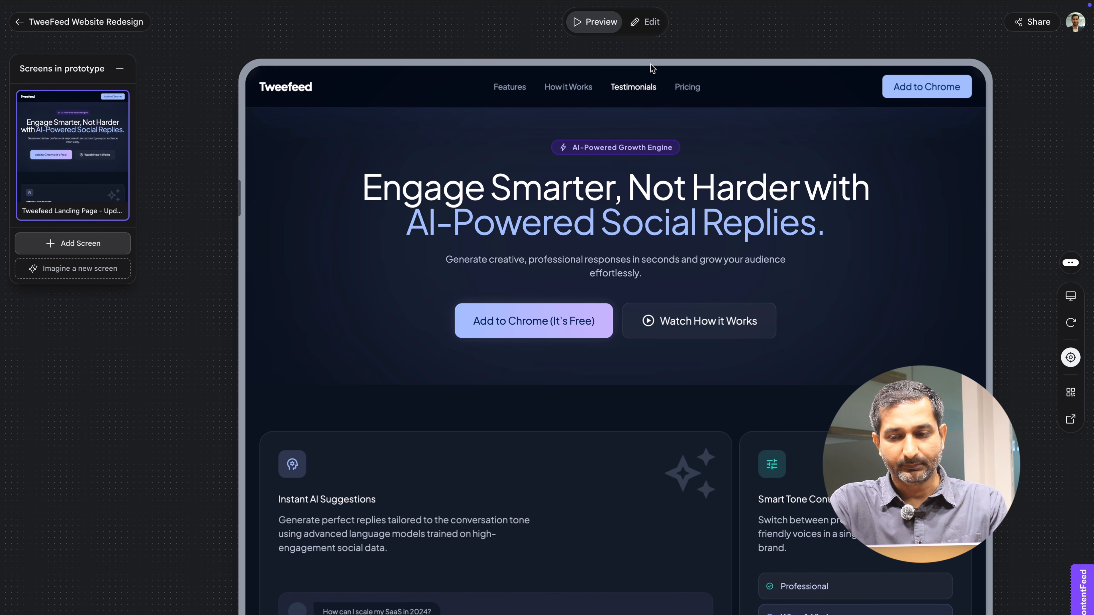
pyautogui.click(1071, 296)
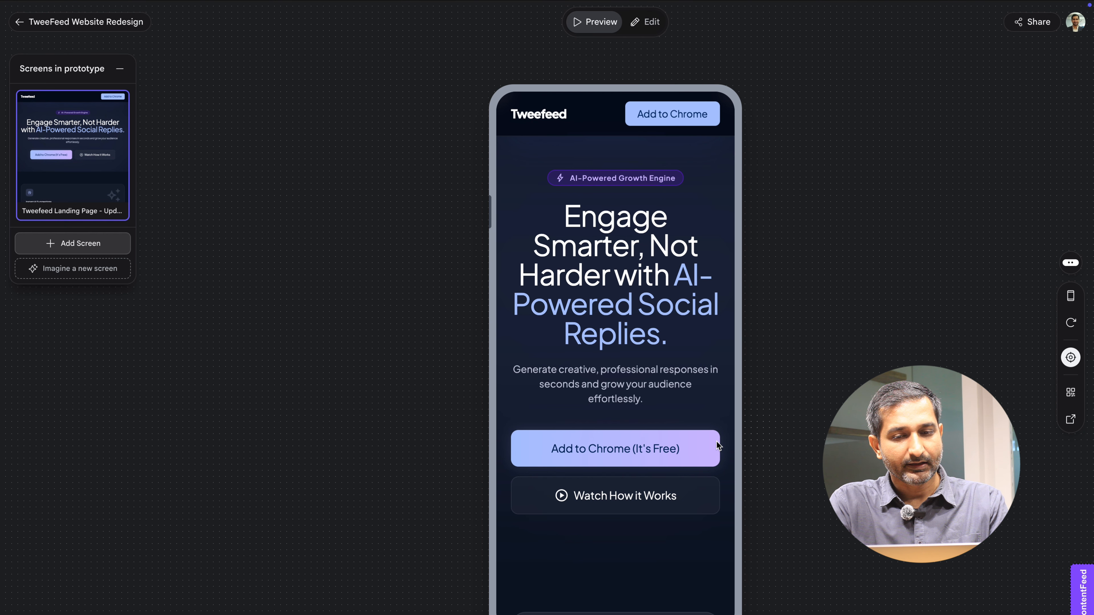
pyautogui.scroll(-5, 718, 447)
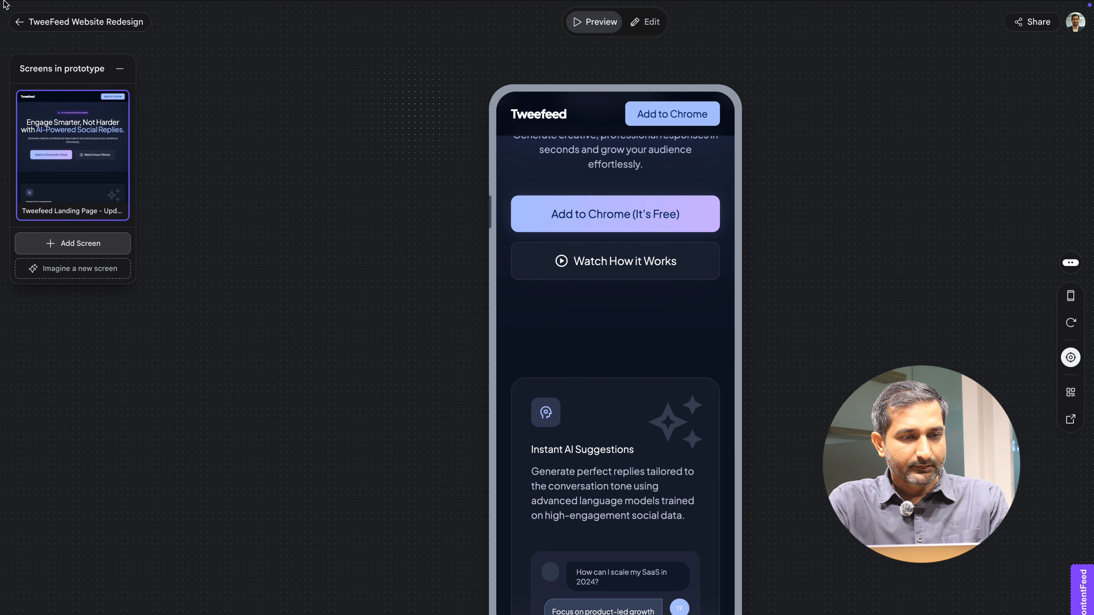
pyautogui.click(19, 23)
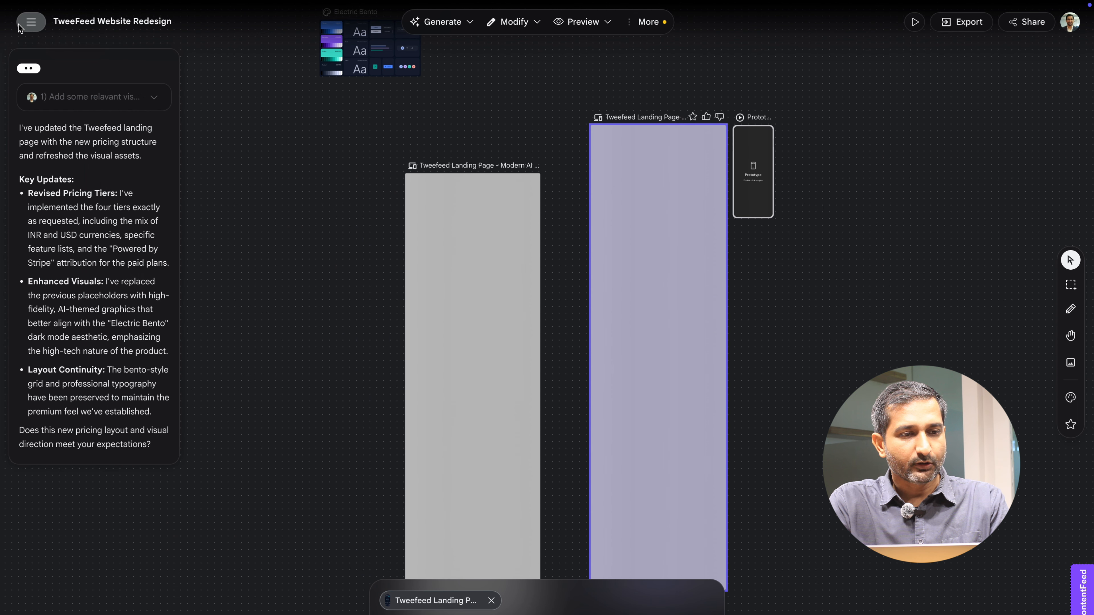
# - Generate a predictive heatmap of the updated landing page
pyautogui.click(470, 23)
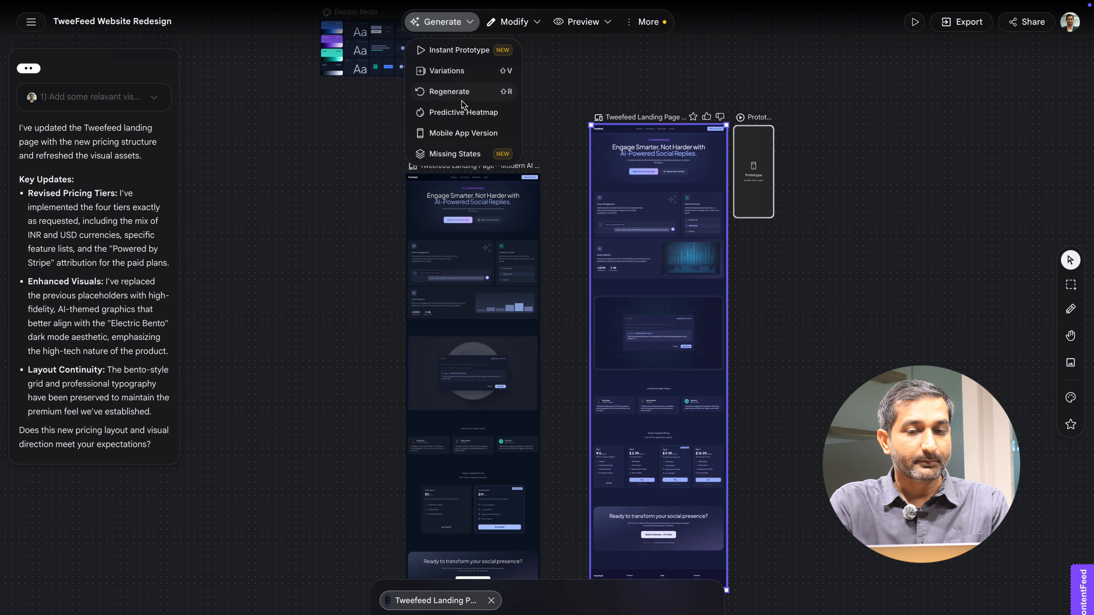
pyautogui.click(461, 111)
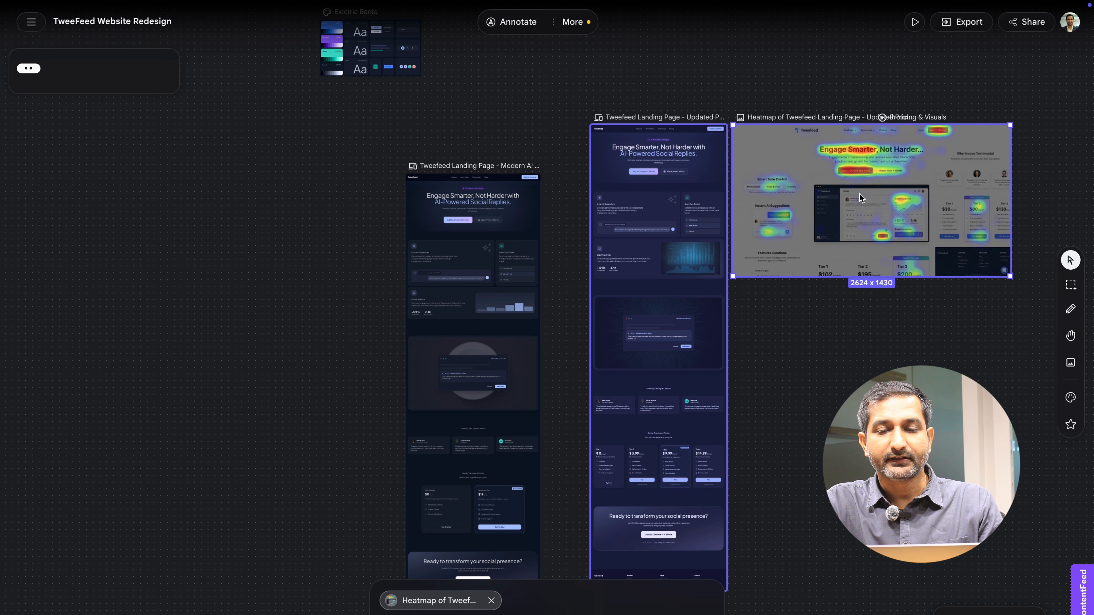
pyautogui.scroll(3, 859, 193)
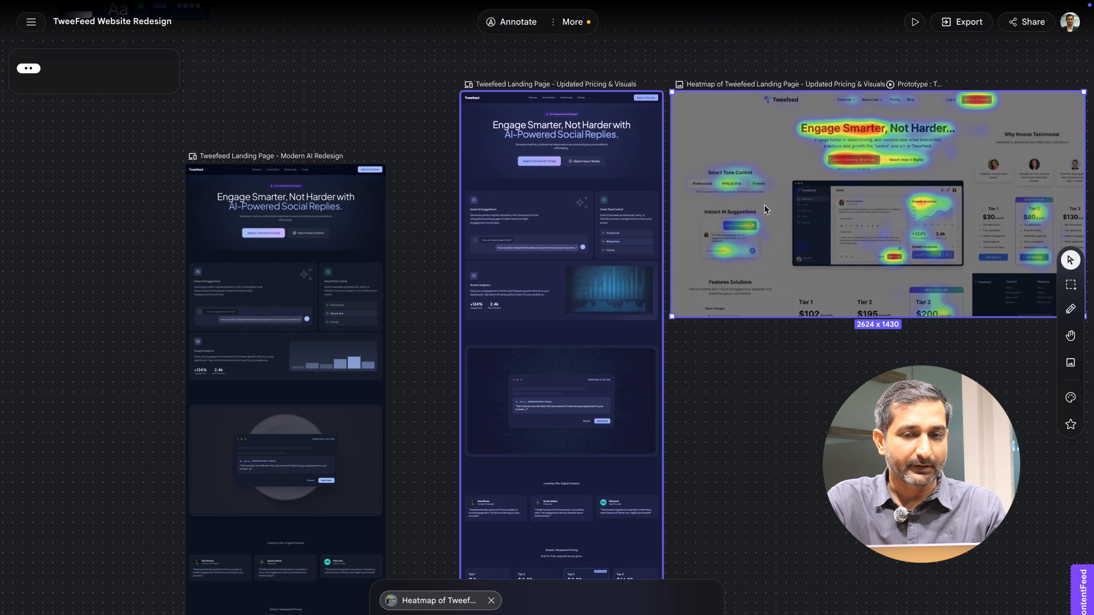
pyautogui.scroll(-5, 764, 205)
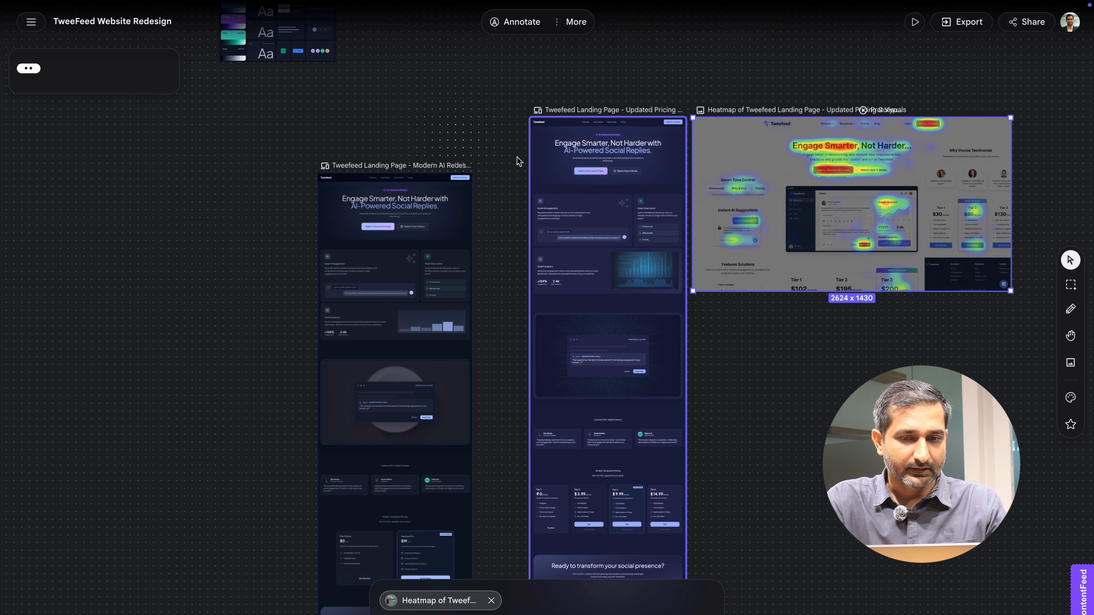
# - Select the updated landing page design and open its preview in a new tab
pyautogui.click(590, 192)
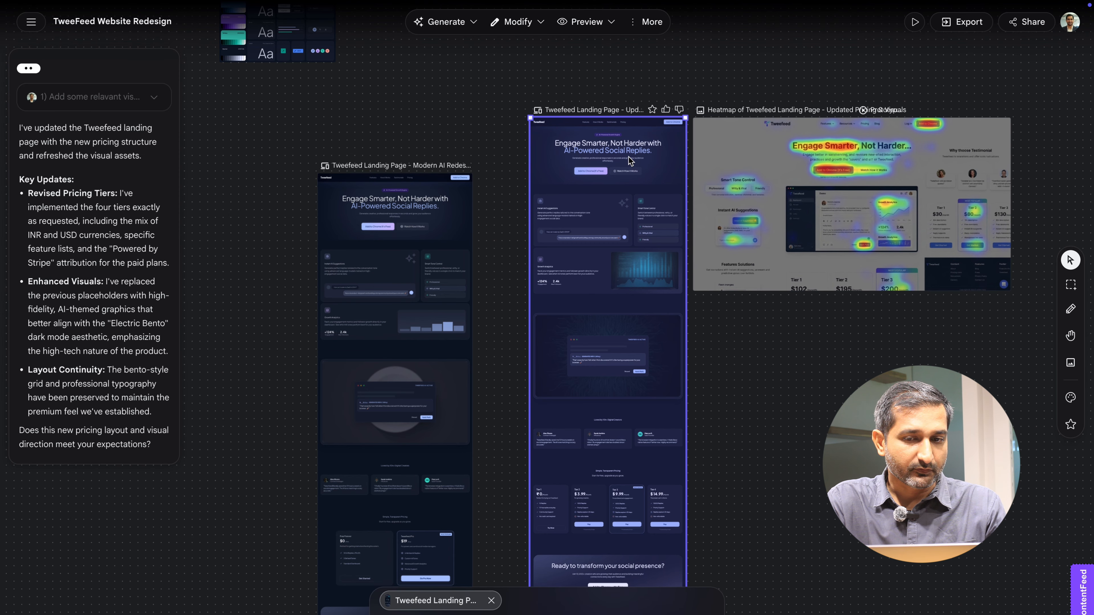
pyautogui.click(475, 22)
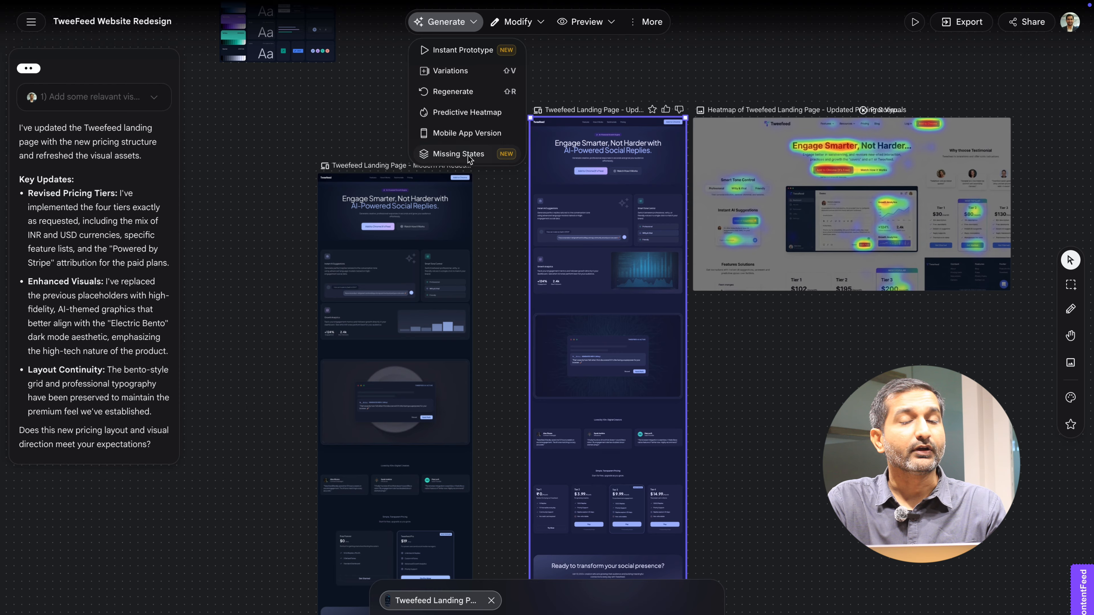
pyautogui.click(542, 24)
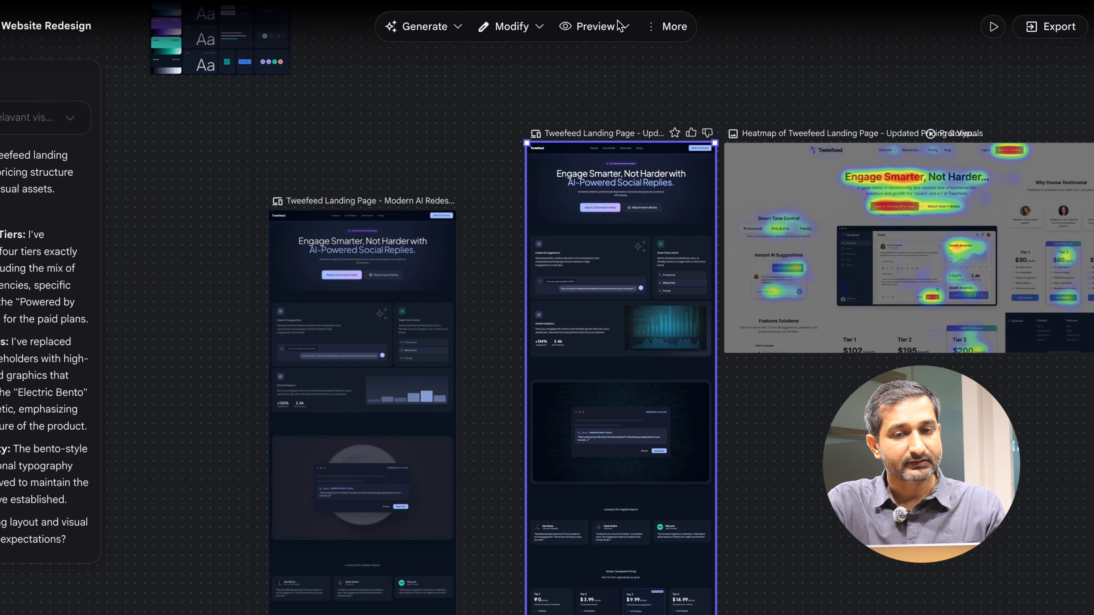
pyautogui.click(625, 28)
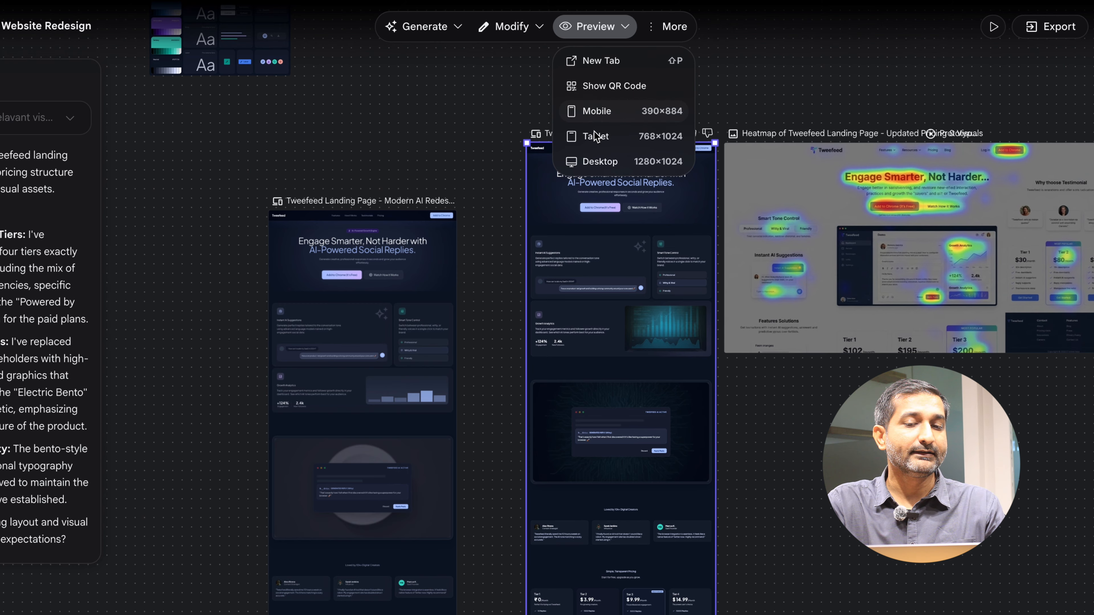
pyautogui.click(599, 70)
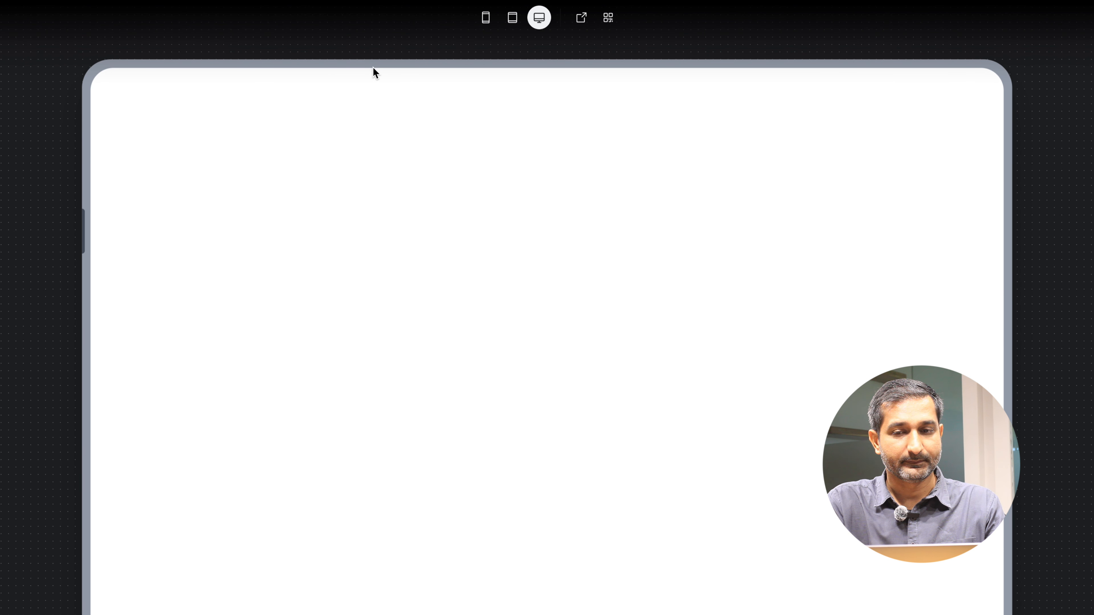
# - Open the preview as a standalone web page and scroll through its sections
pyautogui.scroll(3, 604, 397)
pyautogui.scroll(10, 605, 397)
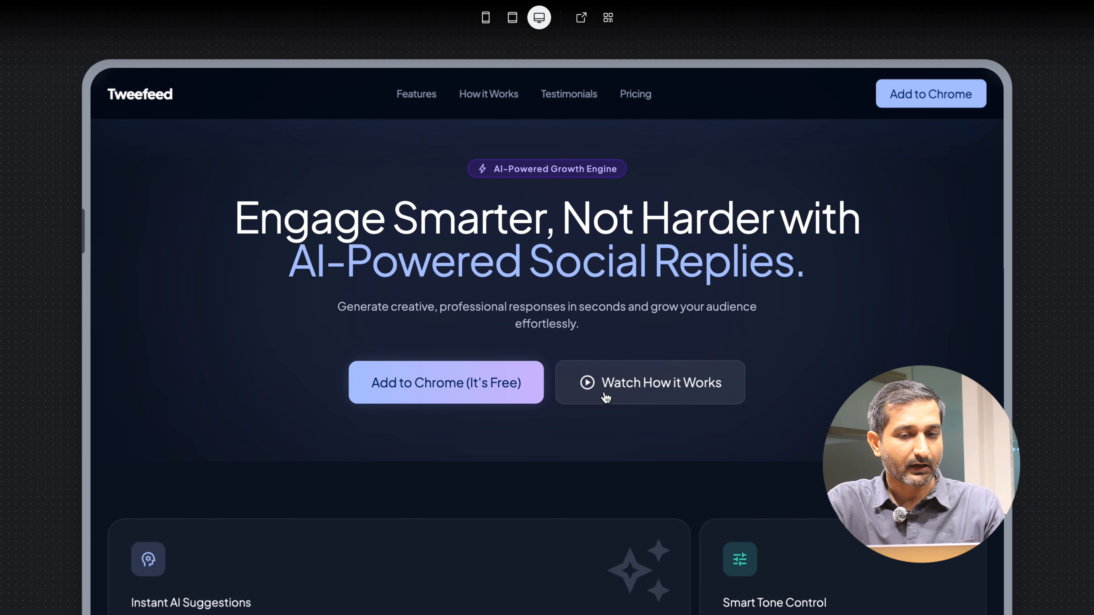
pyautogui.click(581, 17)
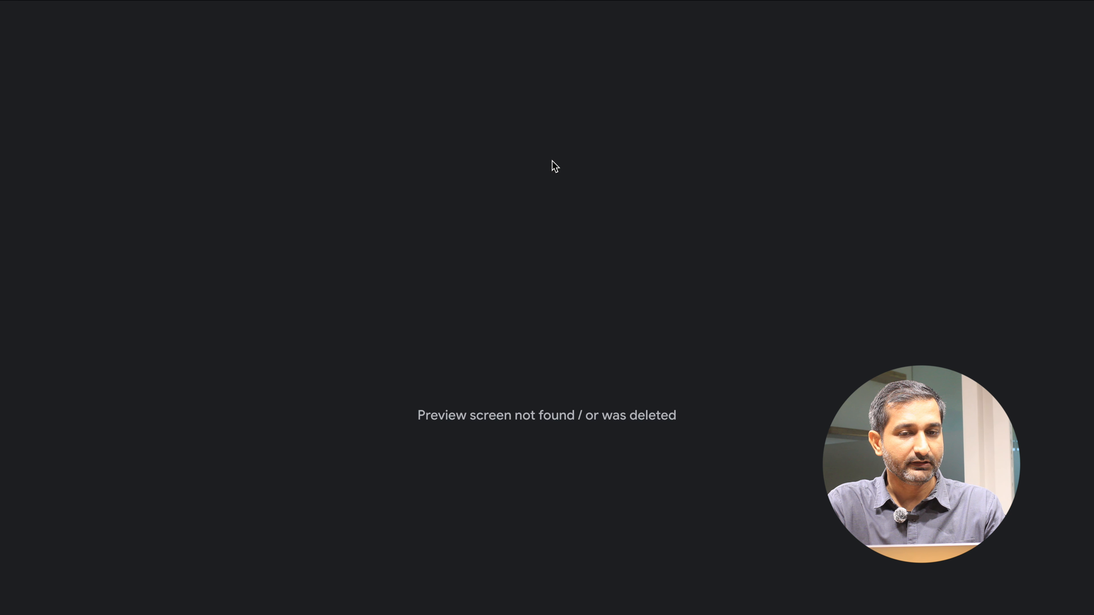
pyautogui.scroll(-15, 1062, 451)
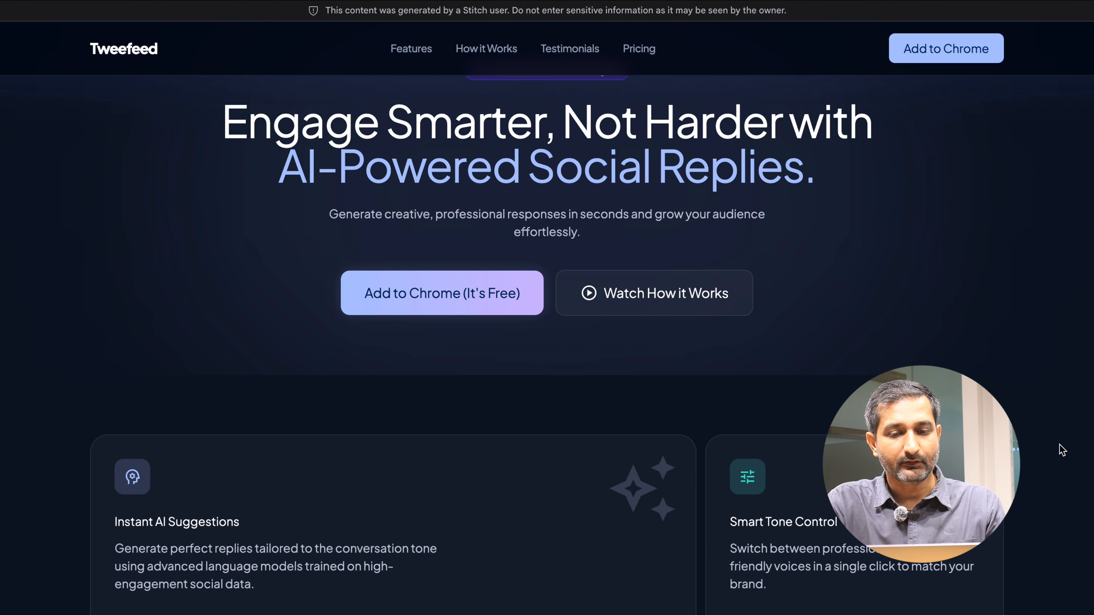
pyautogui.scroll(-15, 1062, 450)
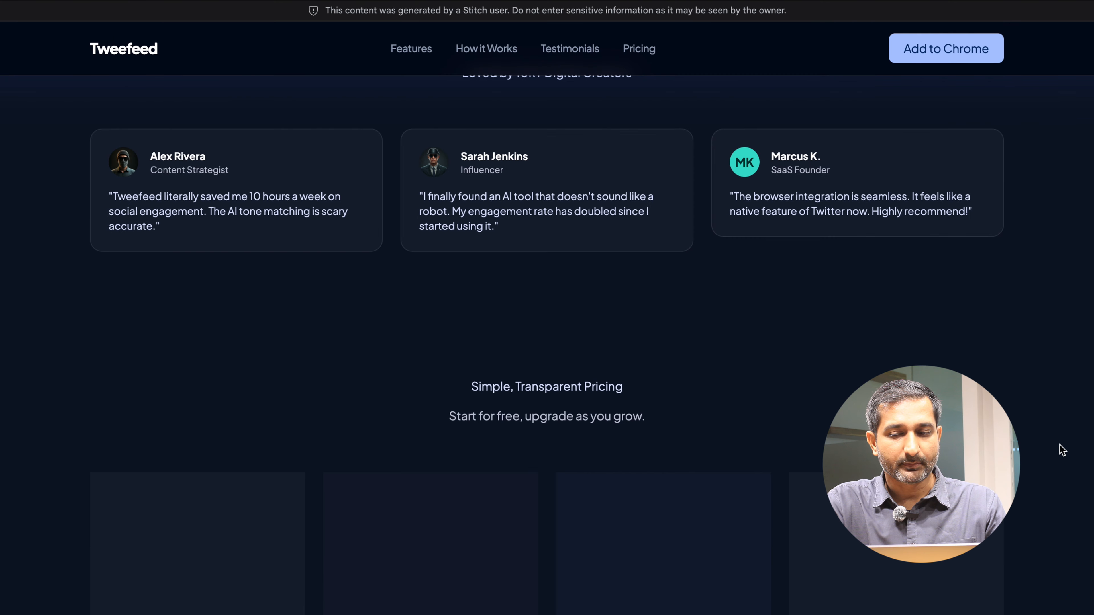
pyautogui.scroll(-1, 1063, 450)
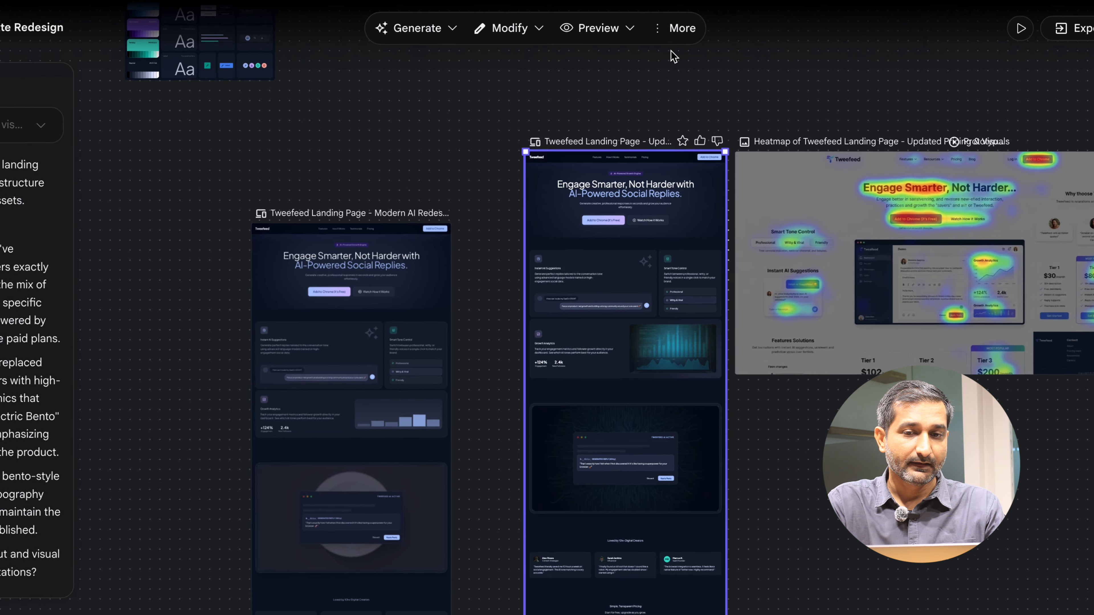
# - View the generated HTML code of the updated landing page, then close the code view
pyautogui.click(670, 35)
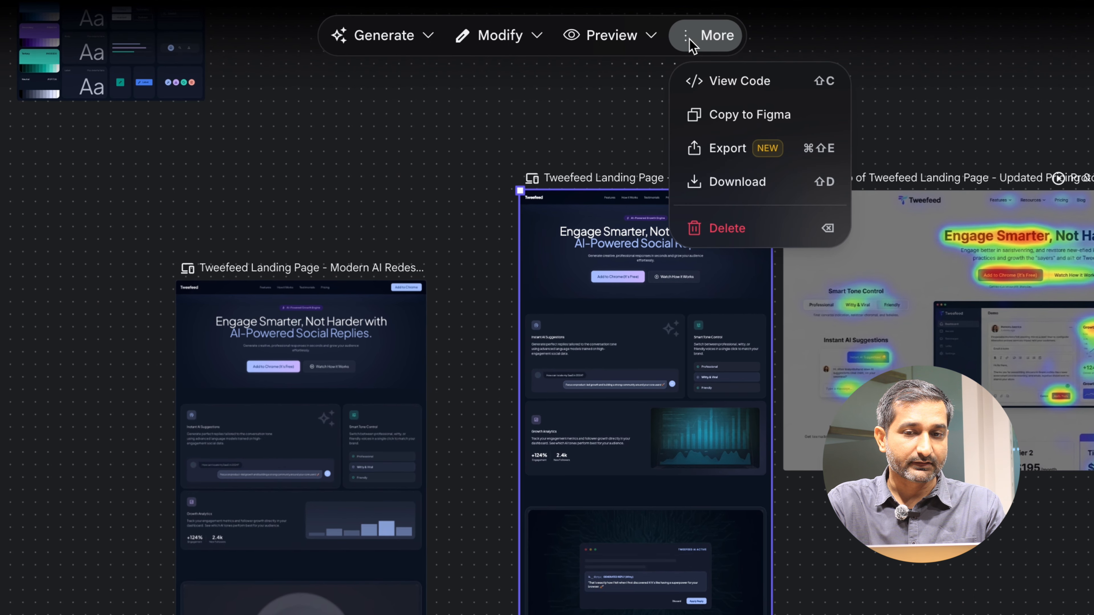
pyautogui.click(737, 82)
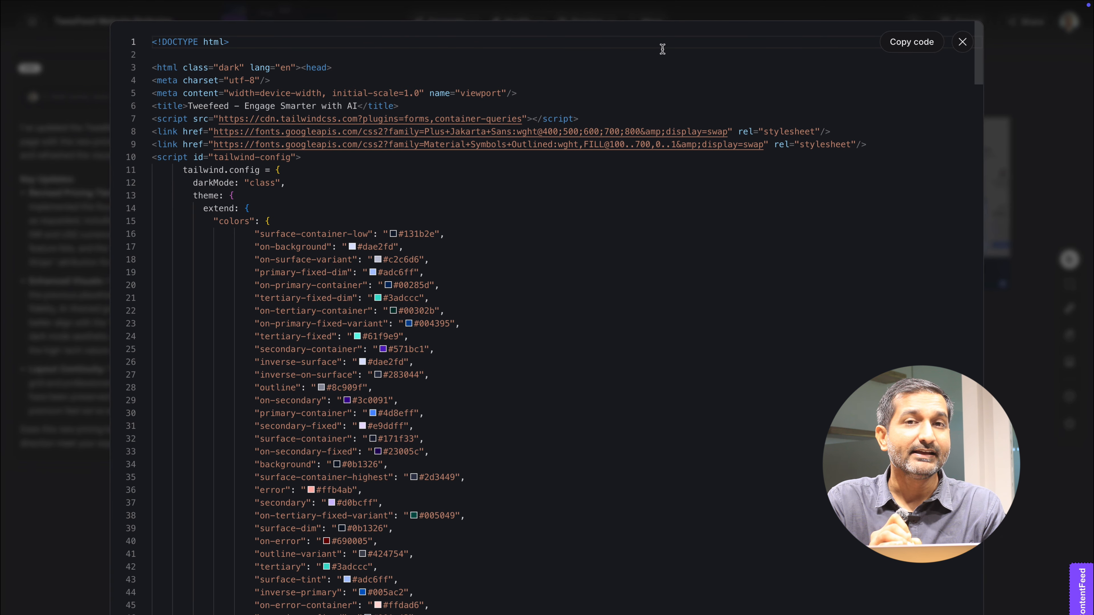
pyautogui.press('Escape')
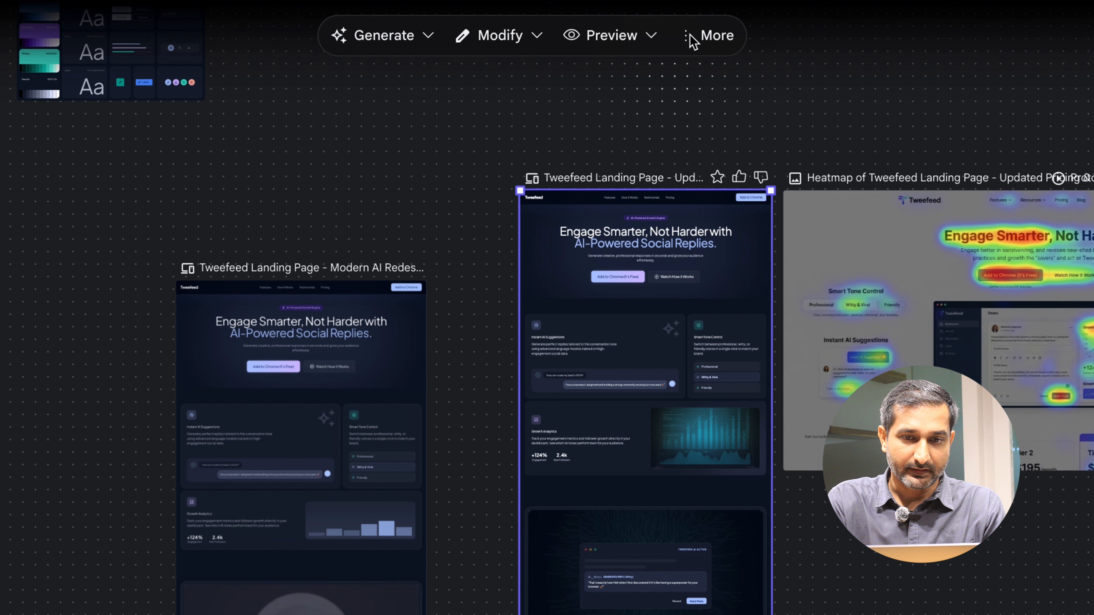
# - Export the updated landing page design to Google AI Studio to build it there
pyautogui.click(691, 35)
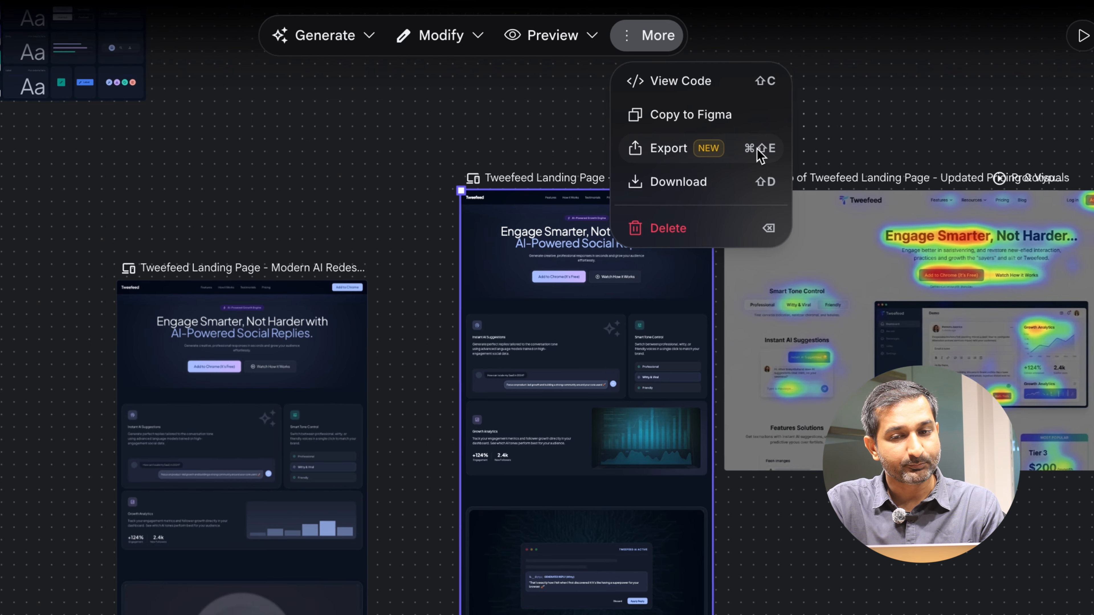
pyautogui.click(812, 150)
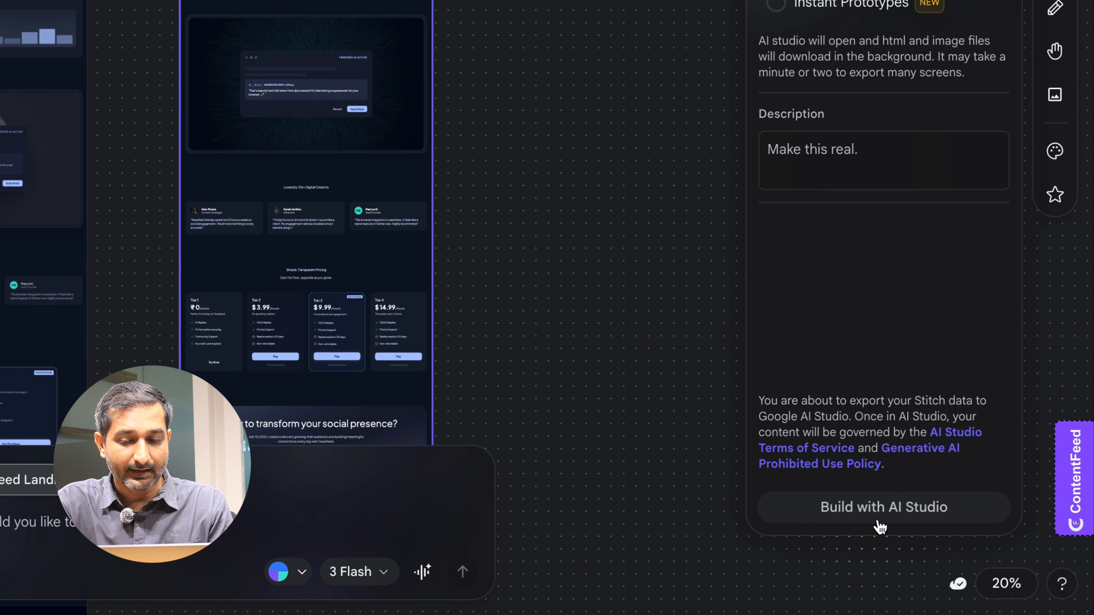
pyautogui.click(912, 516)
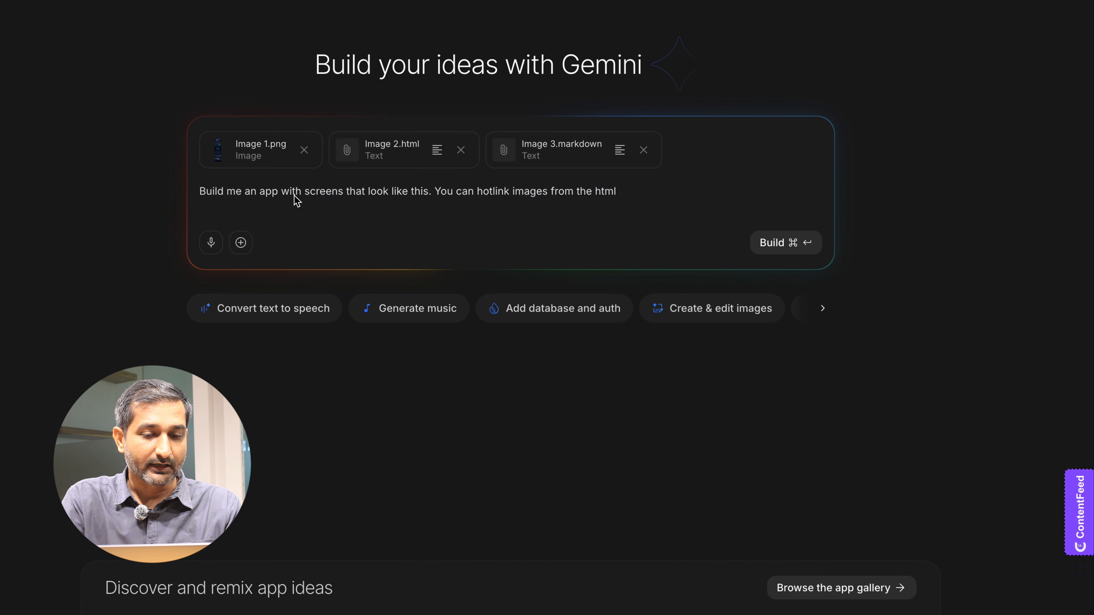
# - In the AI Studio prompt, replace the word "app" with "website"
pyautogui.click(241, 243)
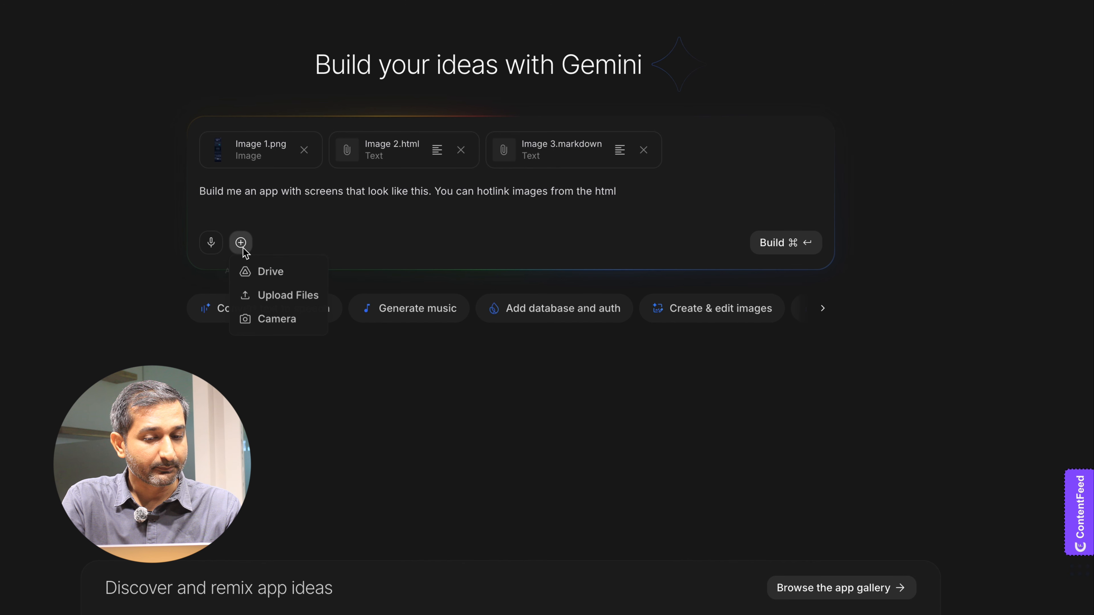
pyautogui.click(380, 229)
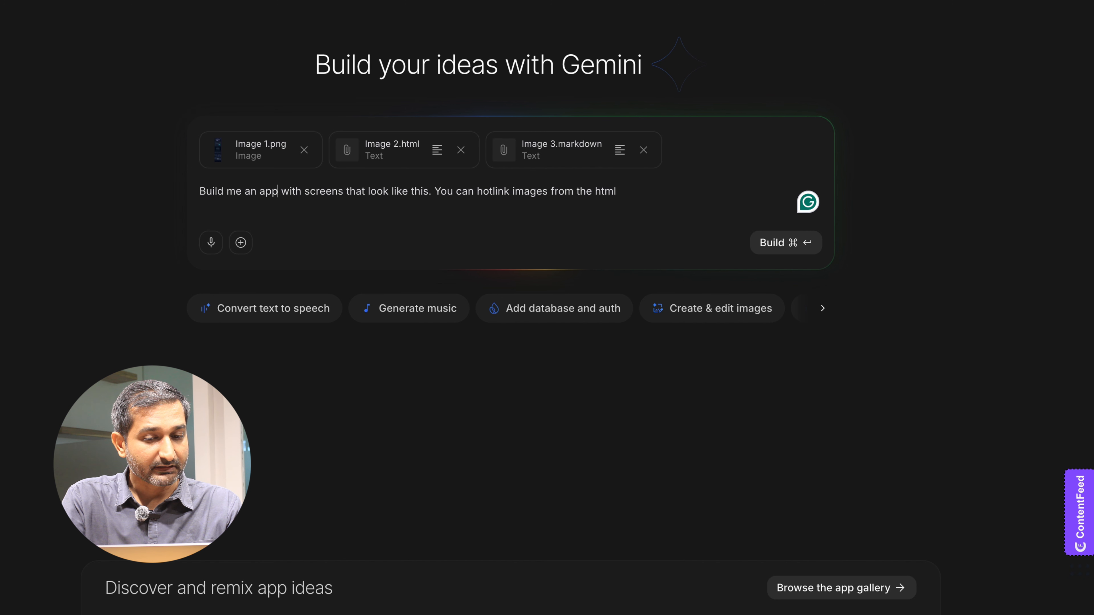
pyautogui.press('BackSpace')
pyautogui.press('BackSpace')
pyautogui.press('BackSpace')
pyautogui.write('website')
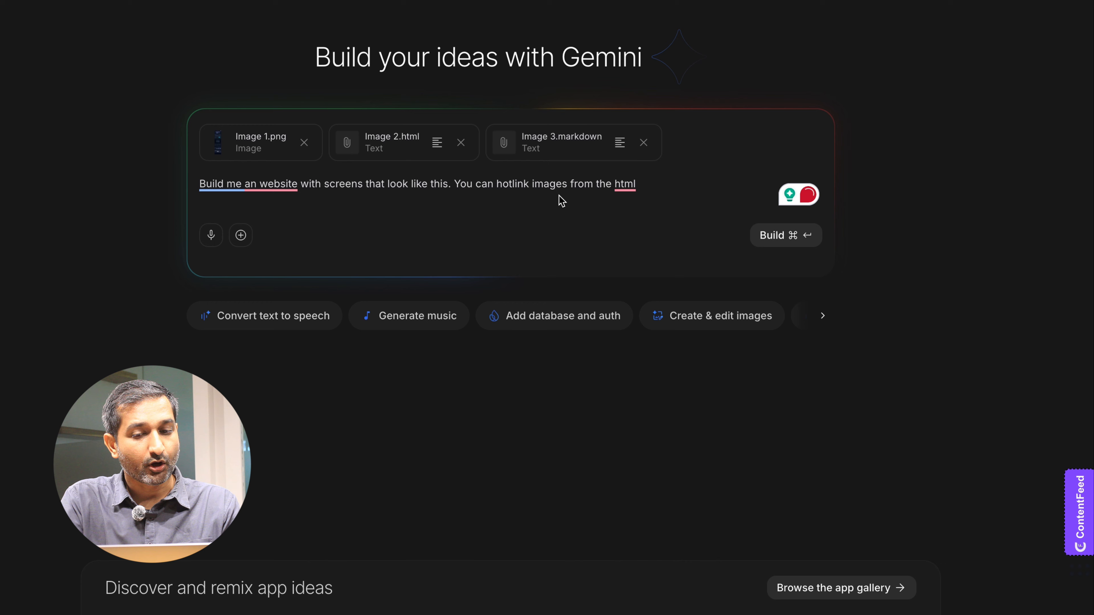
# - Append ". And make it in next.js format" to the prompt and start the build
pyautogui.click(653, 186)
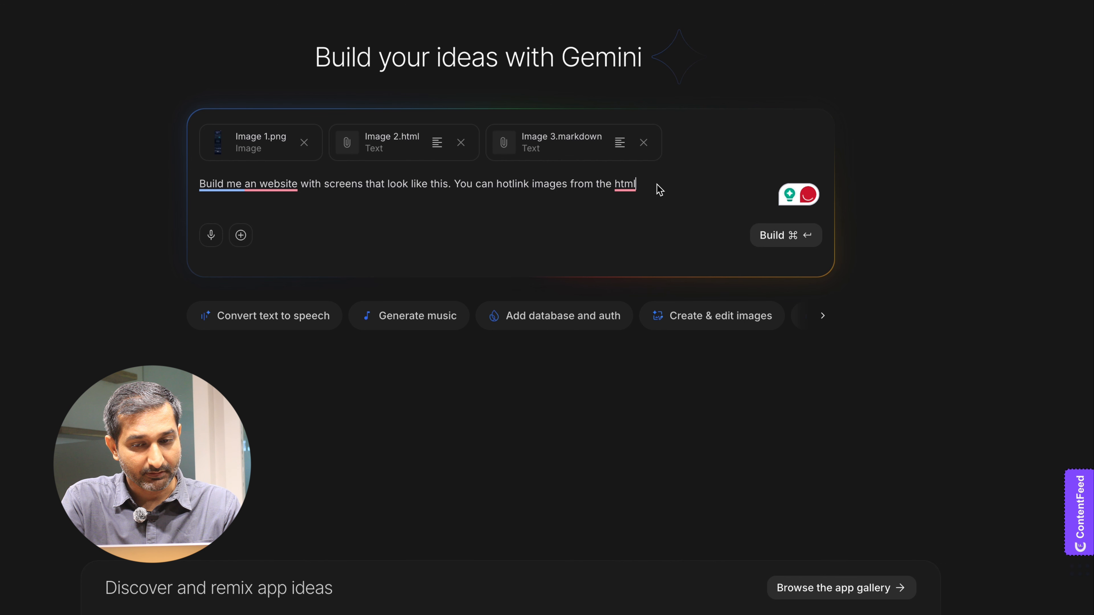
pyautogui.write('. And make it in next.js format')
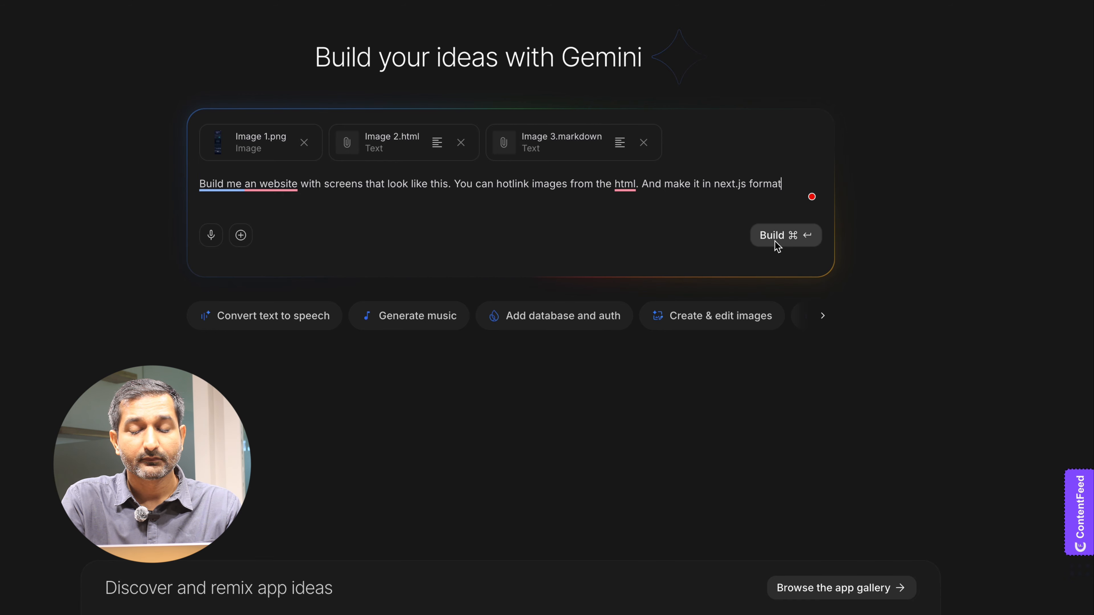
pyautogui.click(777, 242)
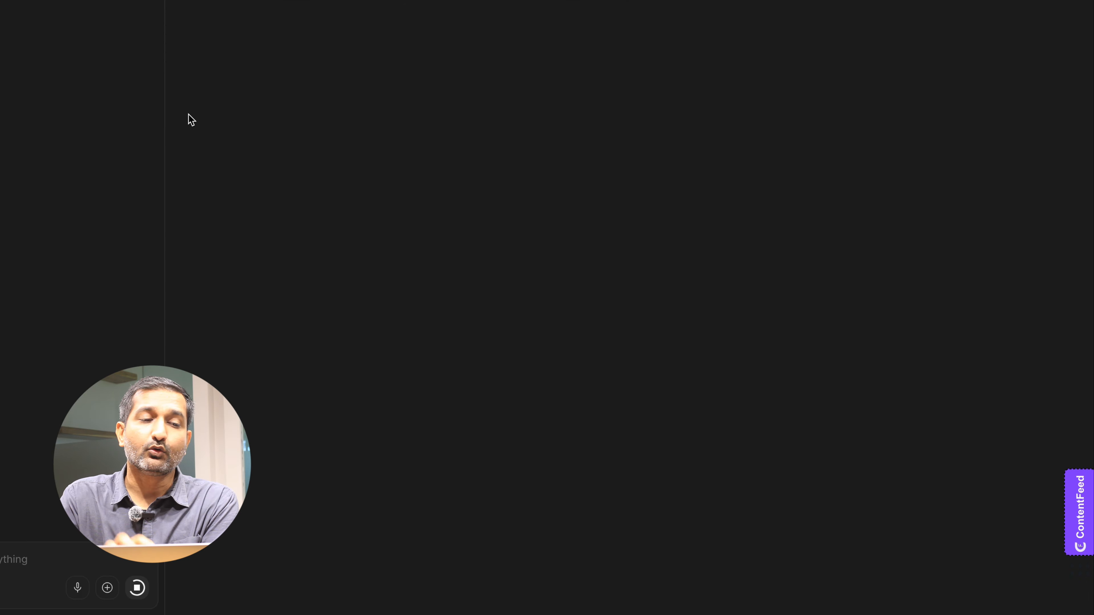